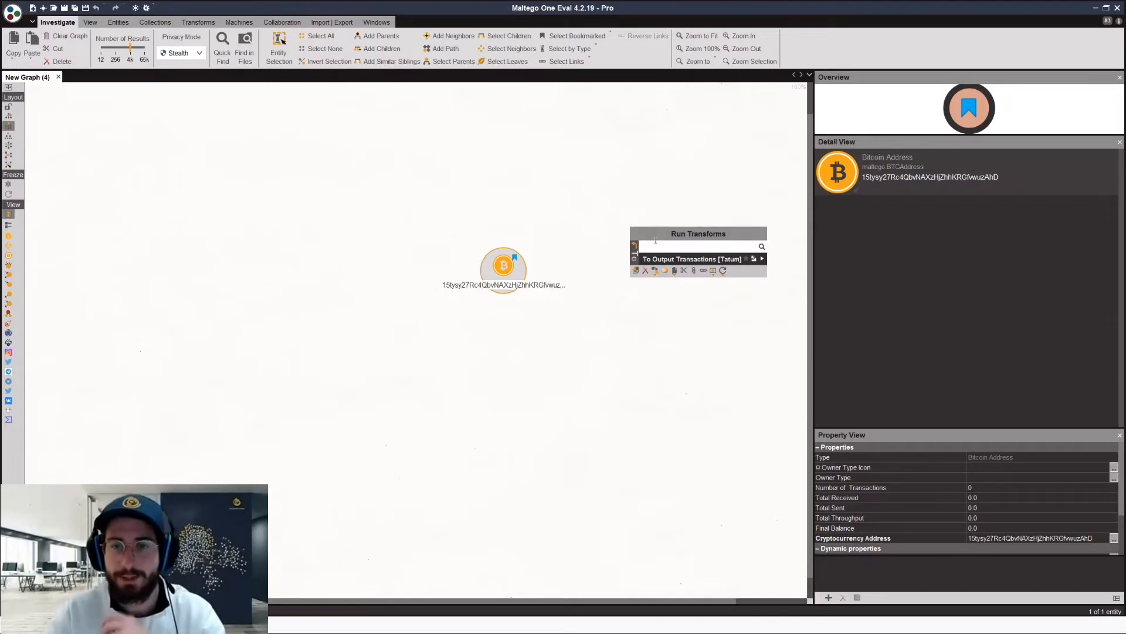
# Run the To Input Transactions [Tatum] transform on the bookmarked Bitcoin address
pyautogui.rightClick(689, 263)
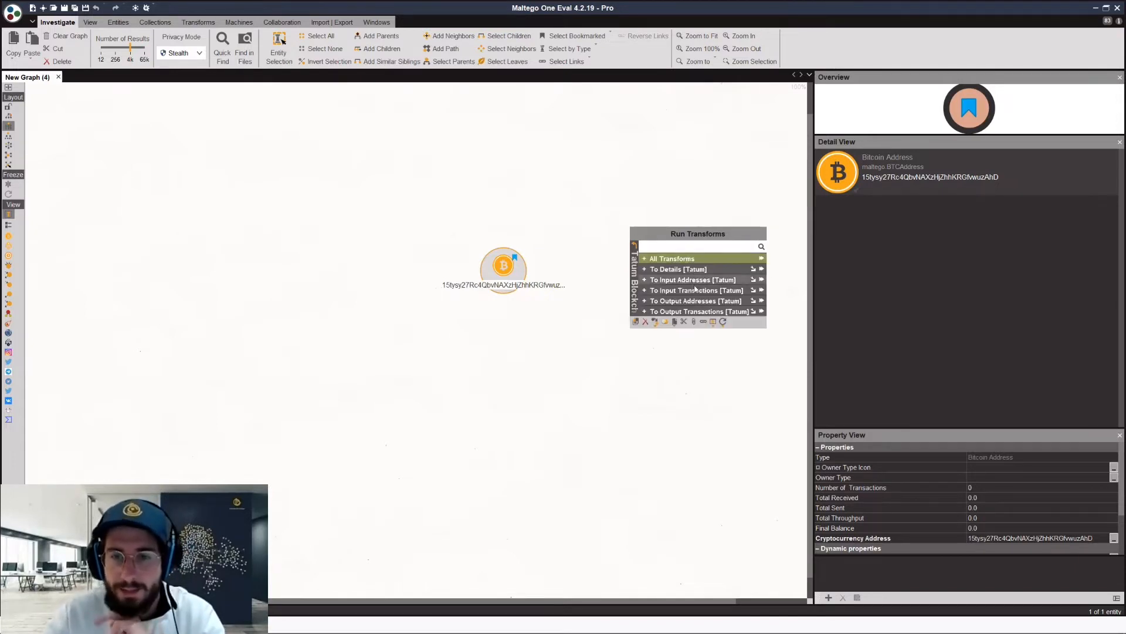
pyautogui.click(700, 290)
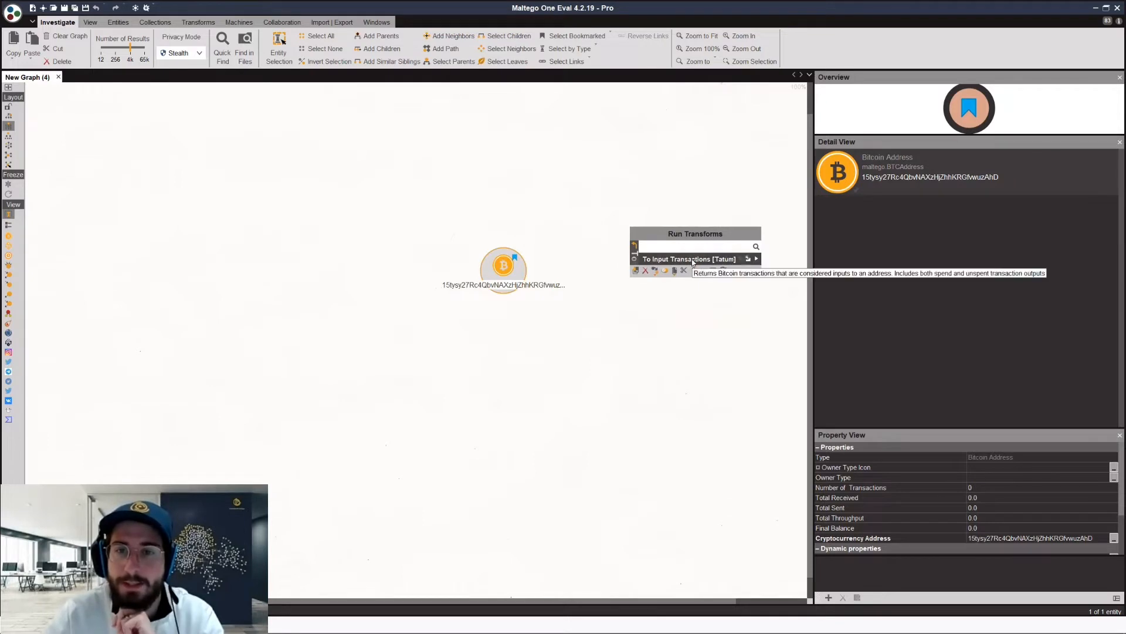
pyautogui.click(692, 262)
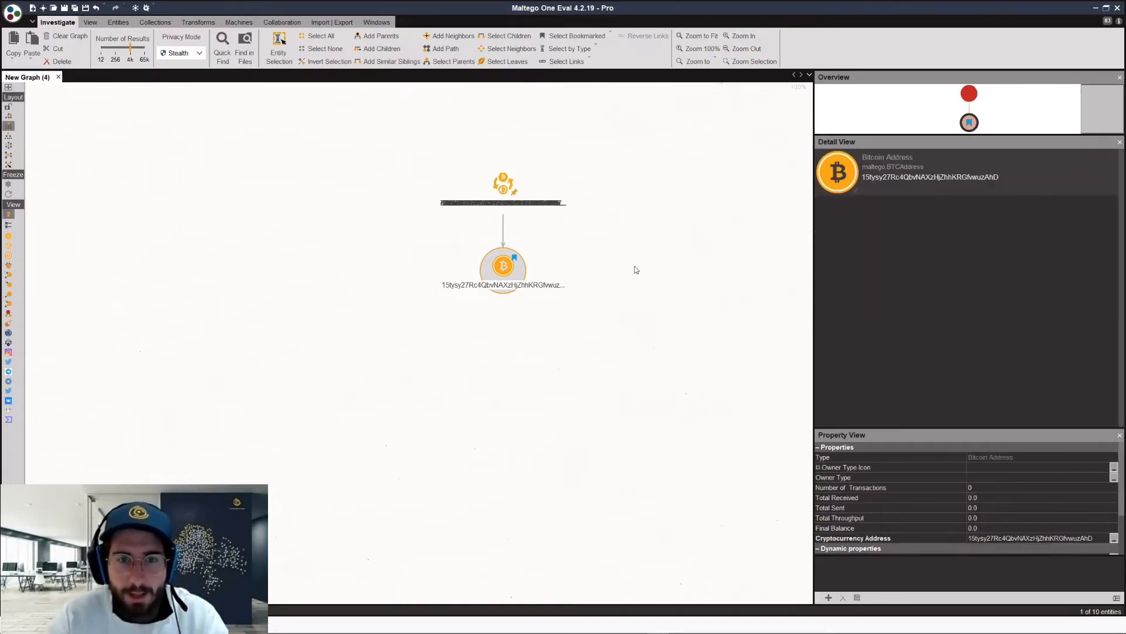
# Move the bookmarked Bitcoin address farther below the row of its input transactions
pyautogui.scroll(-2, 634, 267)
pyautogui.moveTo(491, 275); pyautogui.dragTo(466, 344)
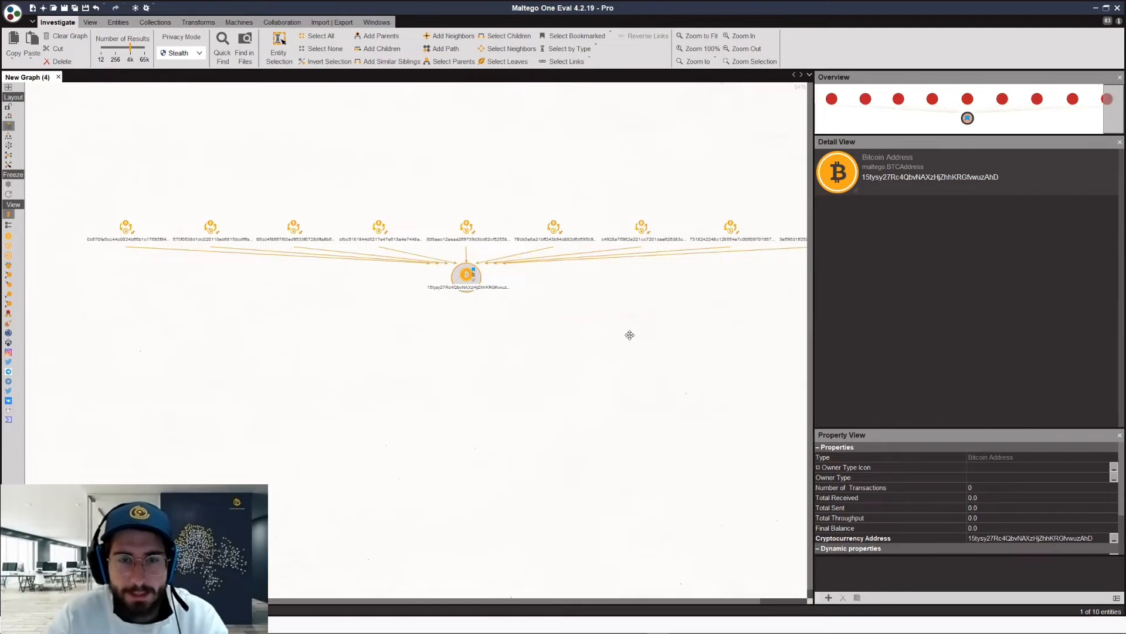
pyautogui.scroll(-2, 560, 322)
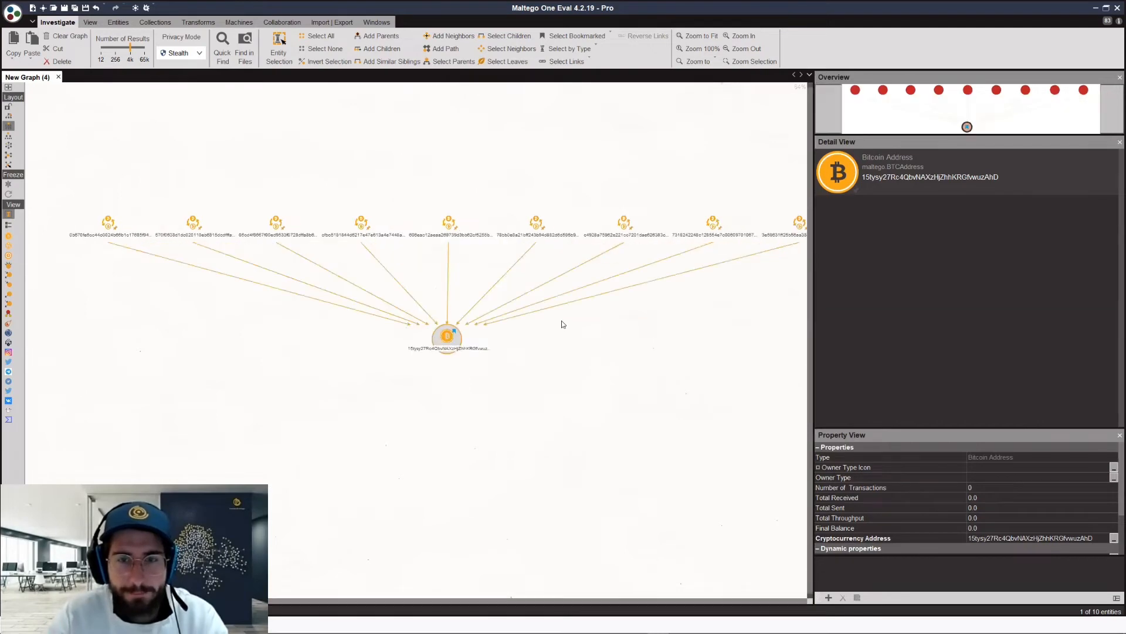
# Select all nine input transactions above the bookmarked address and run the To Input Addresses [Tatum] transform on them
pyautogui.click(594, 315)
pyautogui.moveTo(195, 218); pyautogui.dragTo(764, 279)
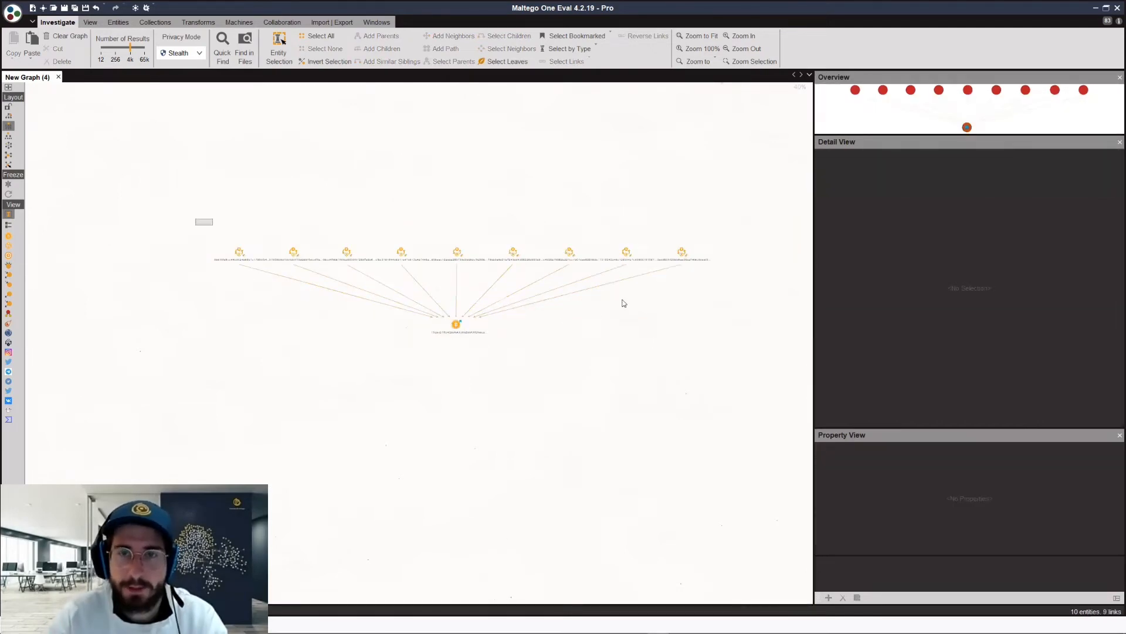
pyautogui.rightClick(624, 299)
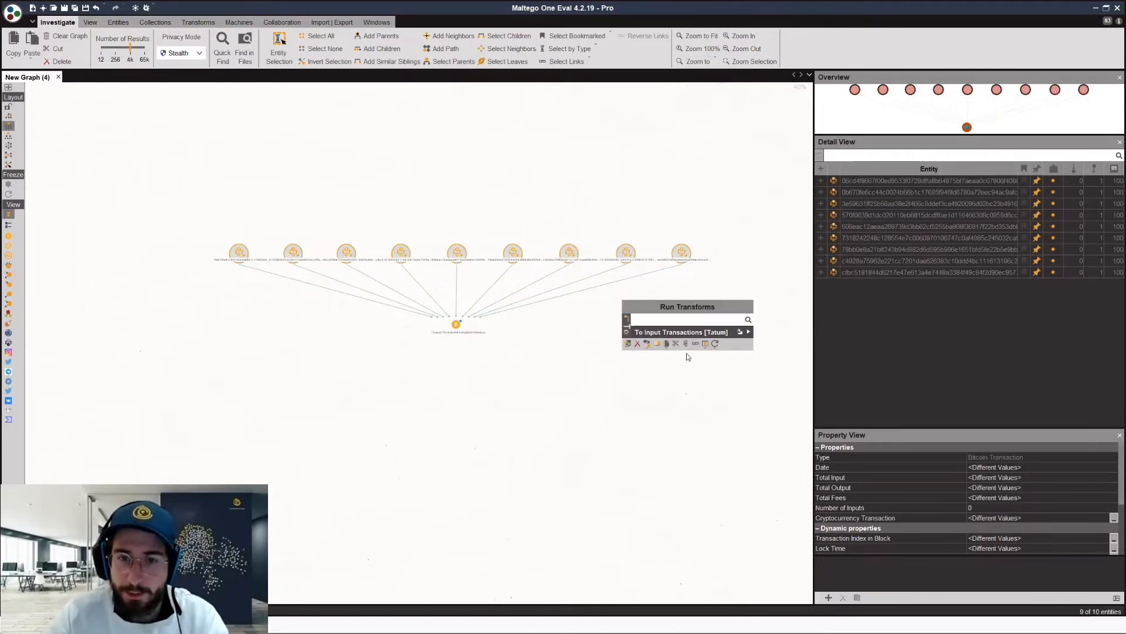
pyautogui.rightClick(686, 350)
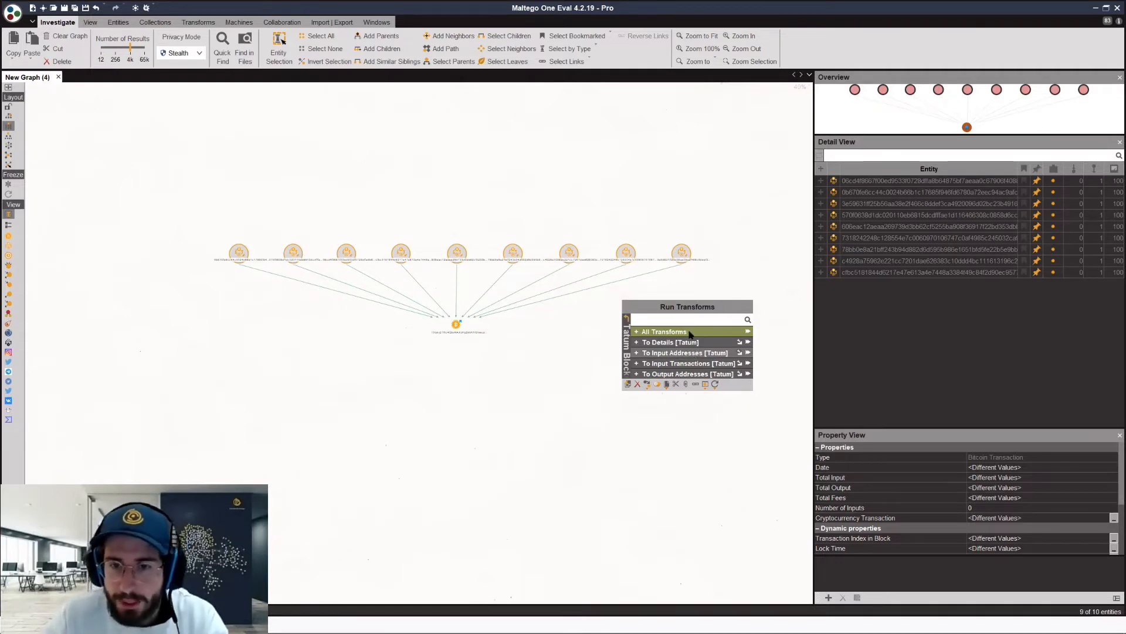
pyautogui.click(684, 353)
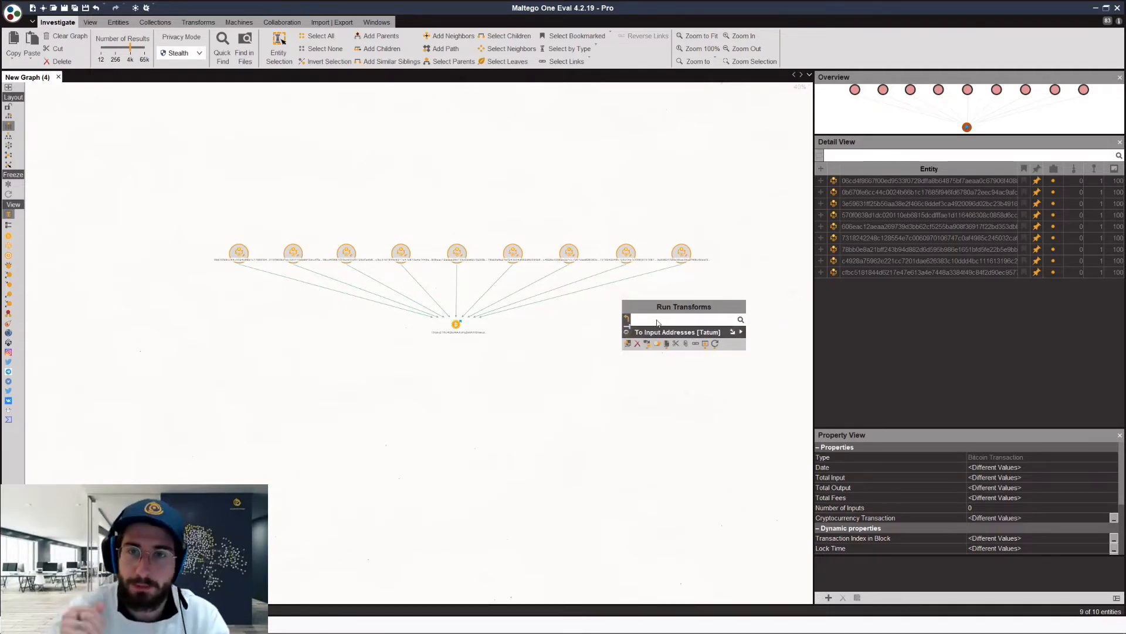
pyautogui.click(657, 323)
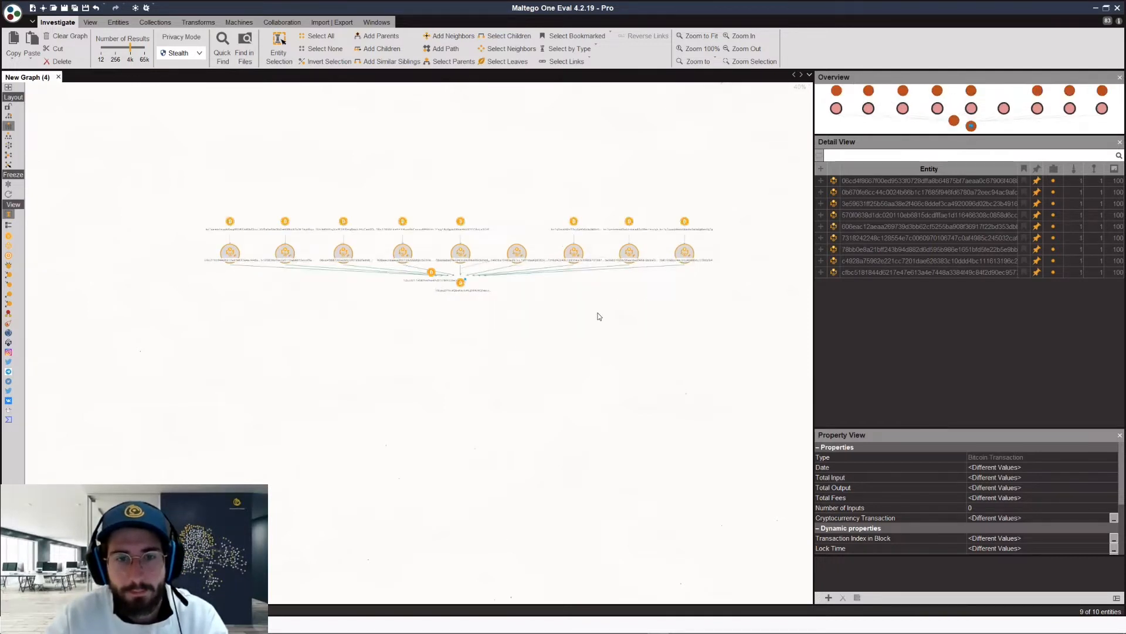
# Inspect the date, total input, output and fee properties of the first four input transactions in the row, one after another
pyautogui.moveTo(370, 319); pyautogui.dragTo(591, 339)
pyautogui.scroll(2, 615, 322)
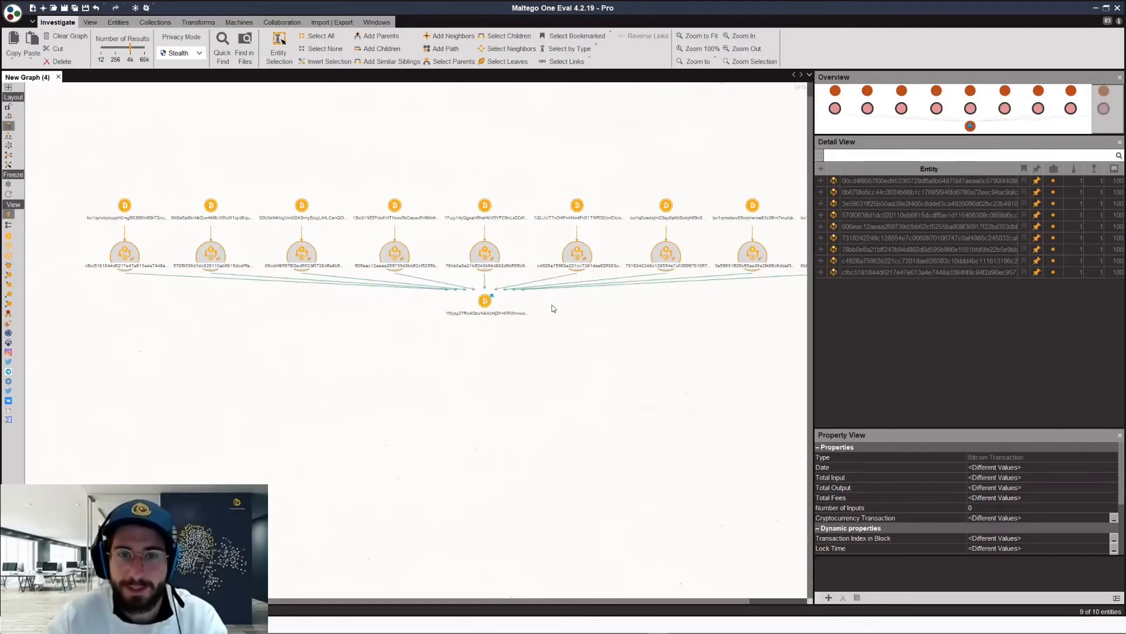
pyautogui.moveTo(700, 312); pyautogui.dragTo(552, 305)
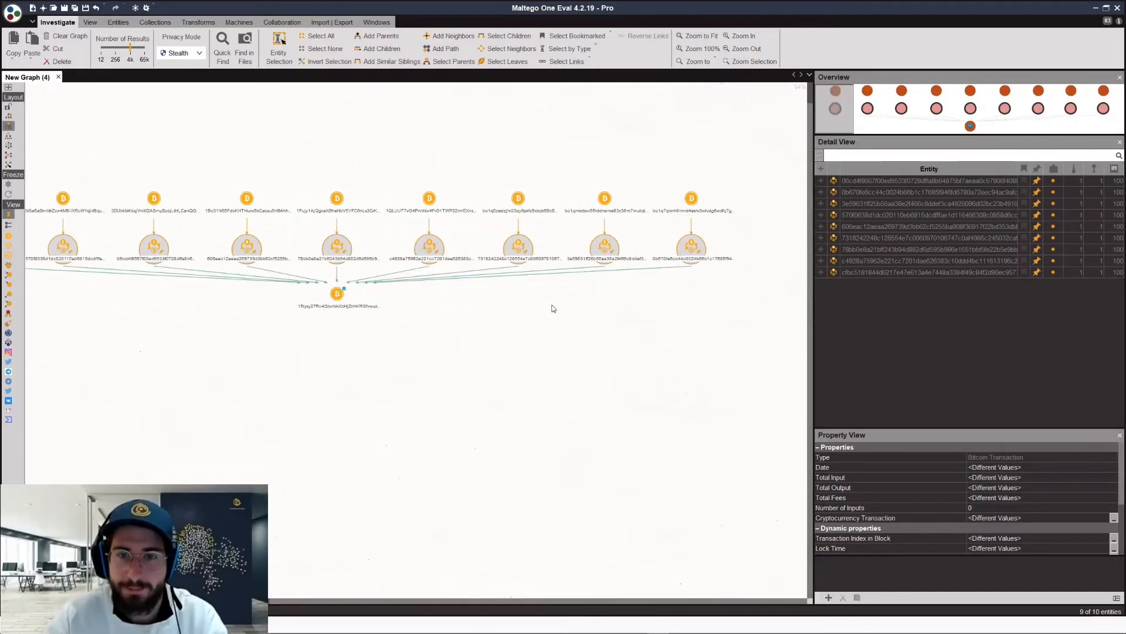
pyautogui.click(599, 159)
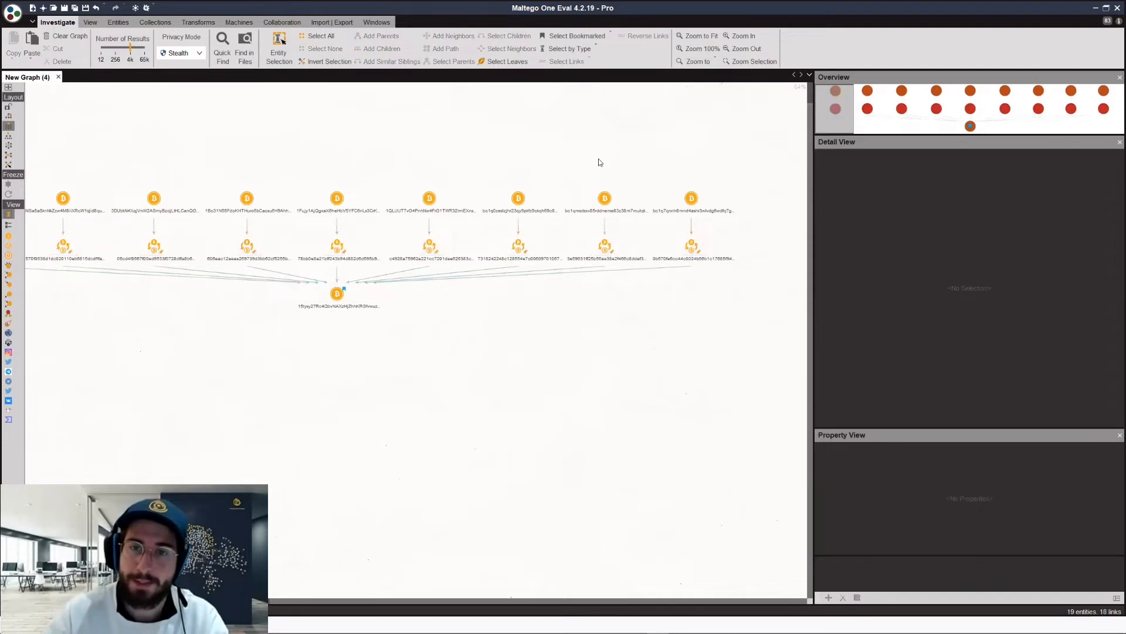
pyautogui.scroll(-1, 492, 153)
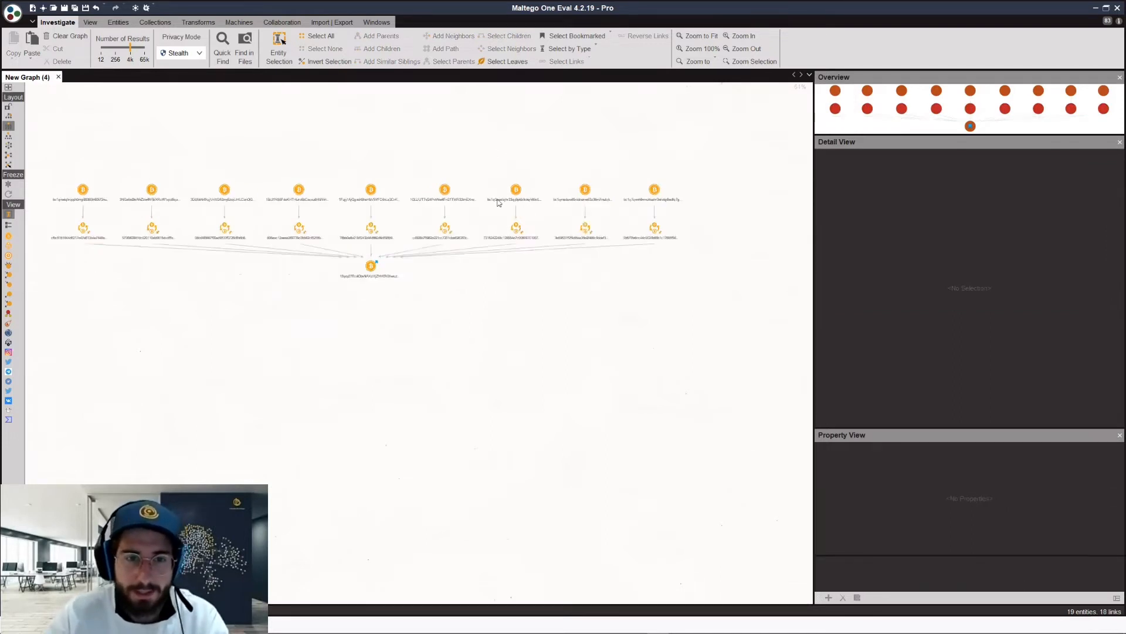
pyautogui.scroll(-1, 497, 206)
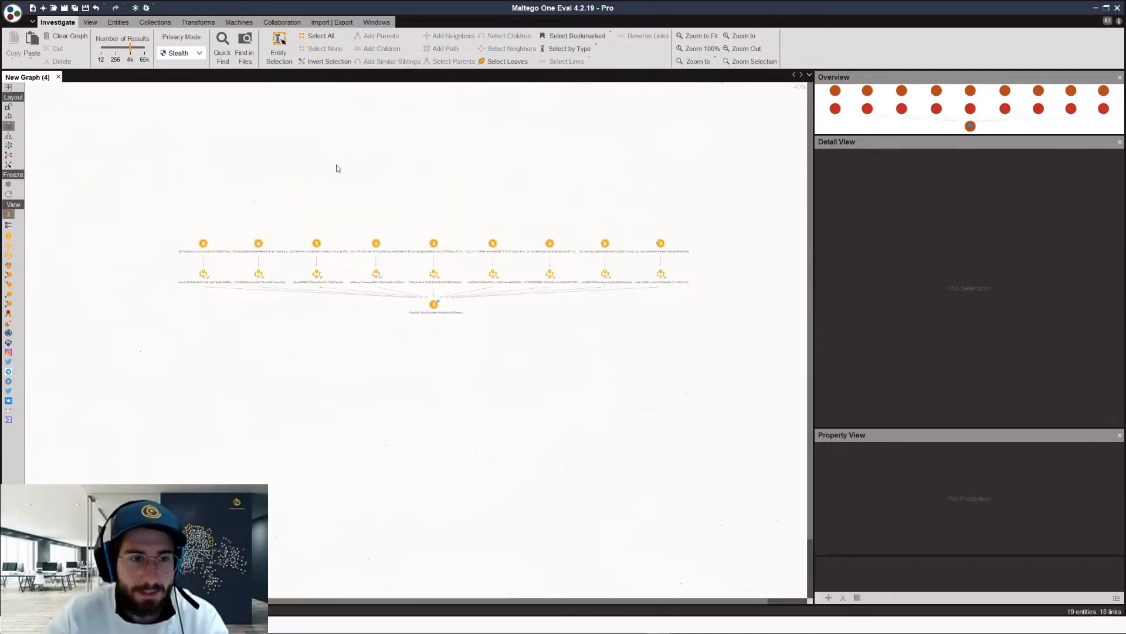
pyautogui.scroll(4, 335, 168)
pyautogui.click(257, 273)
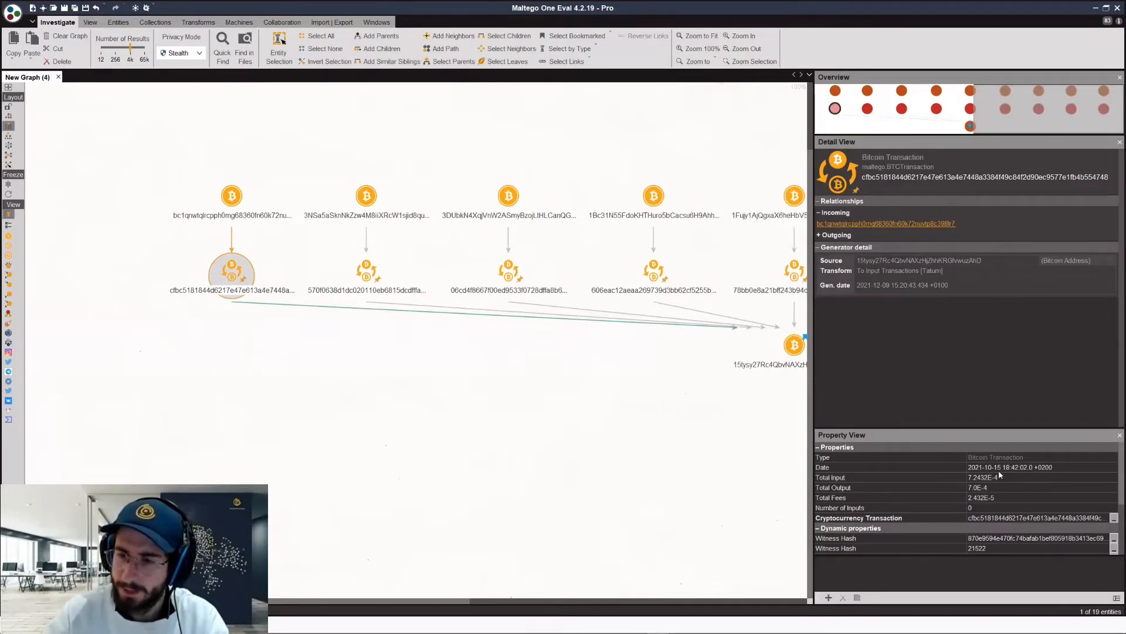
pyautogui.click(366, 273)
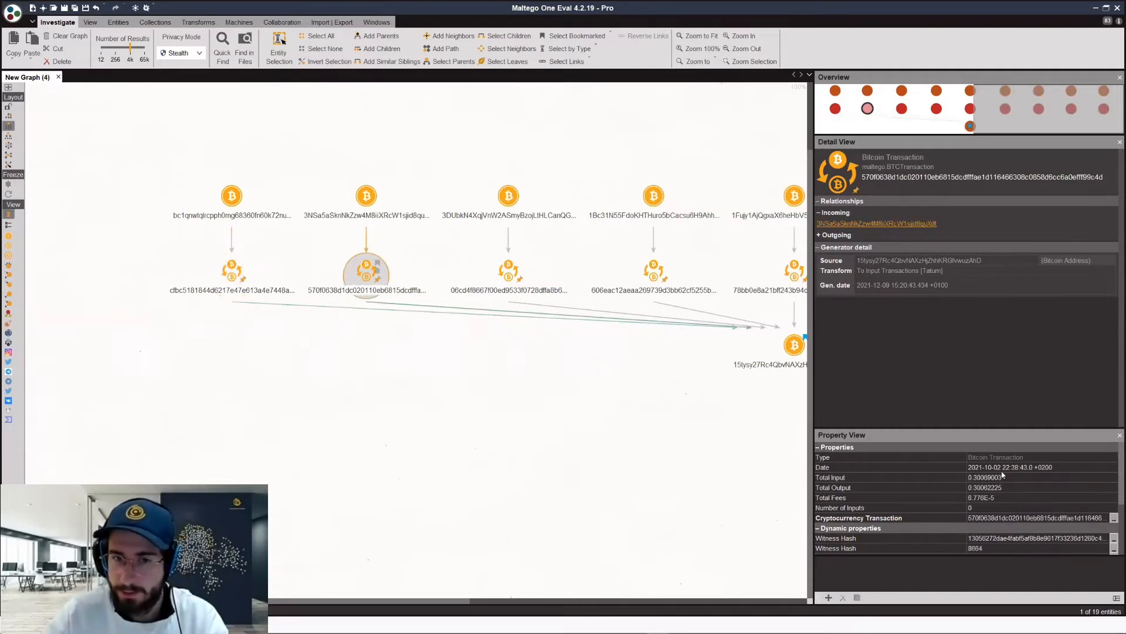
pyautogui.click(508, 272)
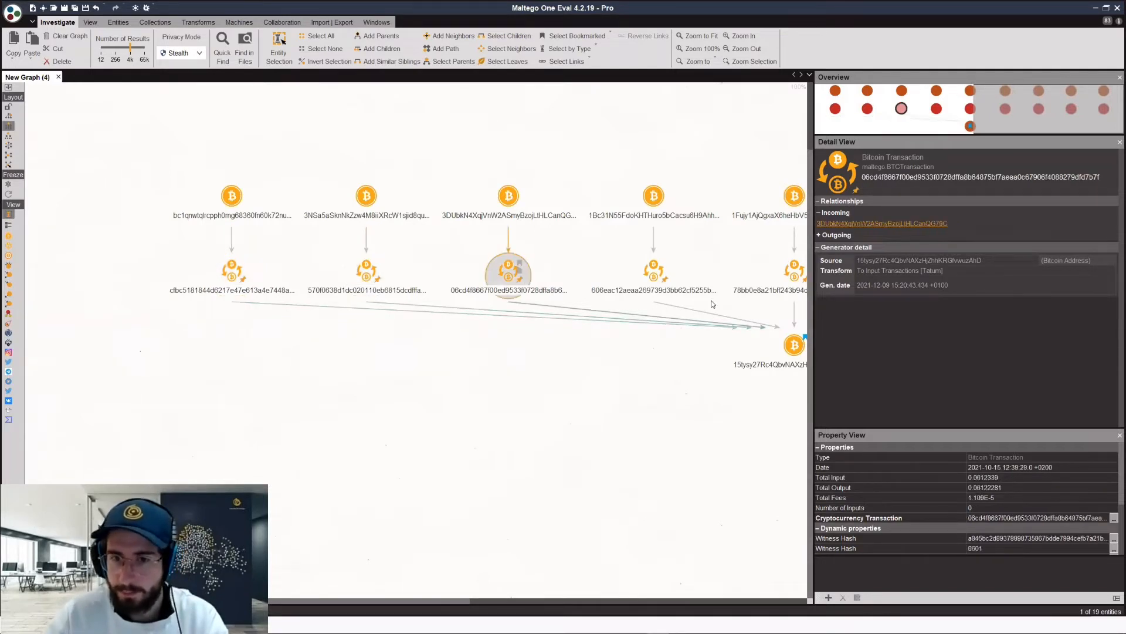
pyautogui.click(653, 272)
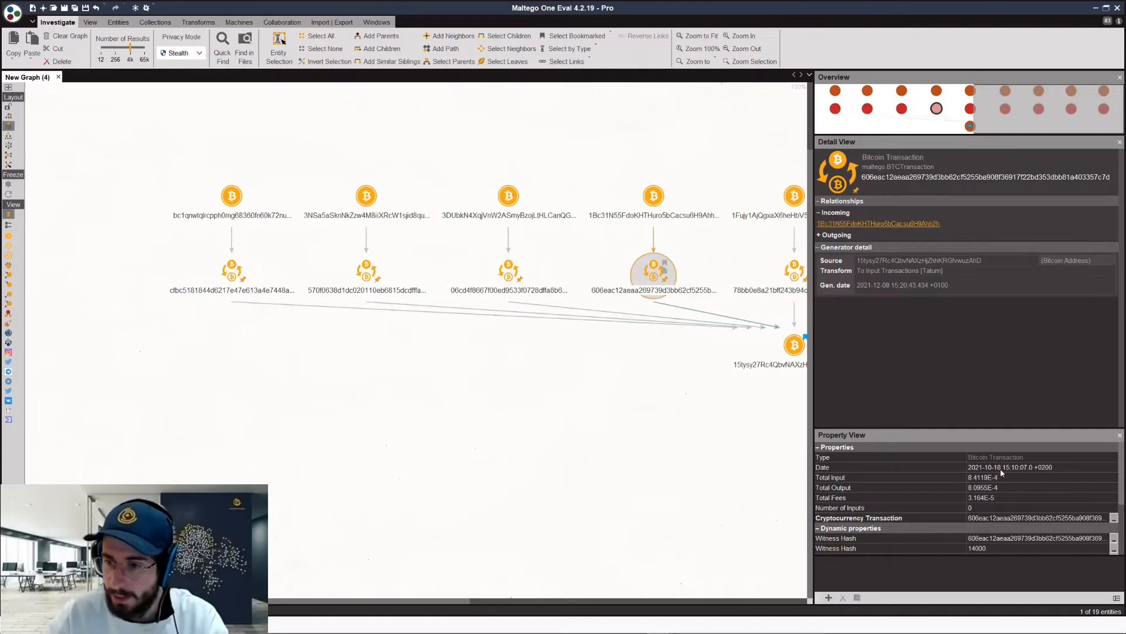
# Select the nine input addresses in the uppermost row and run the To Input Transactions [Tatum] transform on them
pyautogui.scroll(-2, 536, 410)
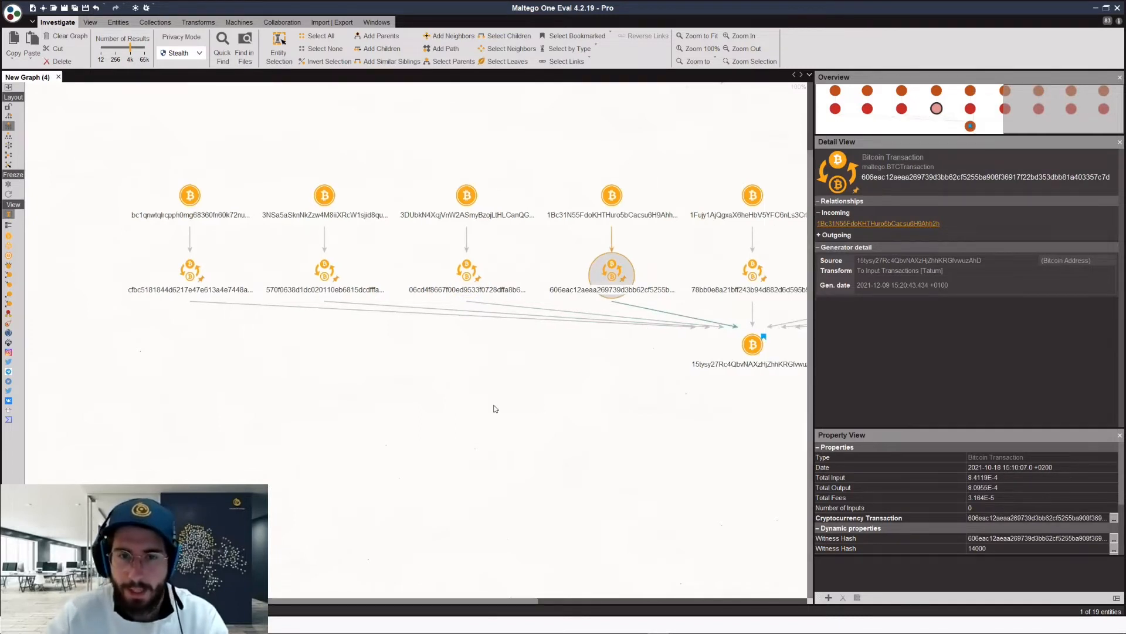
pyautogui.scroll(-2, 494, 409)
pyautogui.scroll(-2, 494, 409)
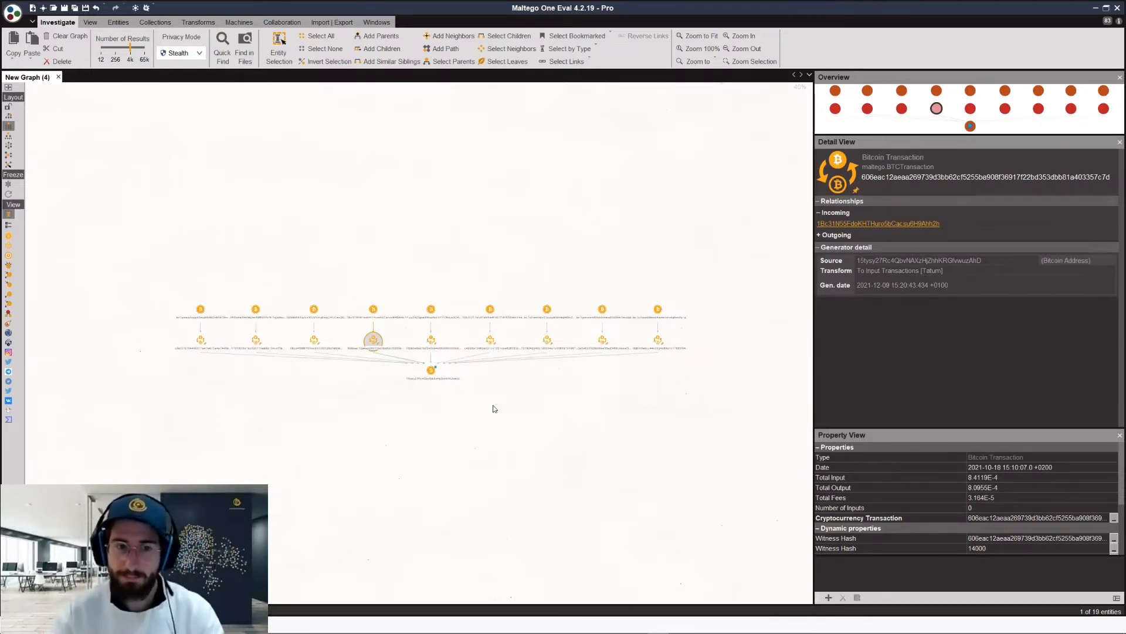
pyautogui.moveTo(156, 285); pyautogui.dragTo(683, 327)
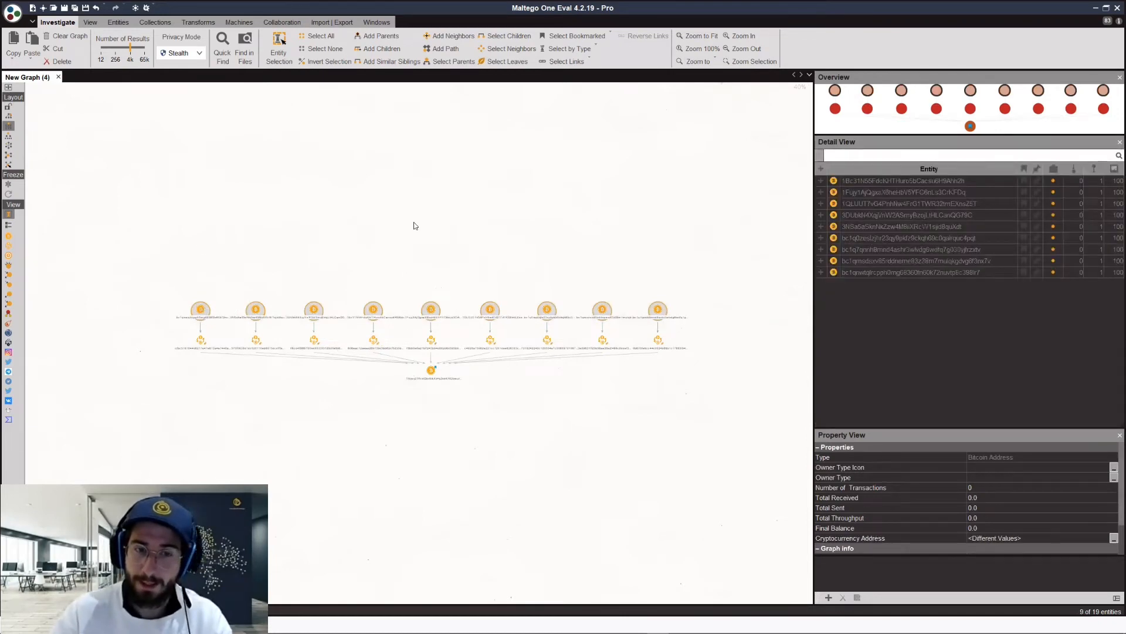
pyautogui.scroll(2, 414, 225)
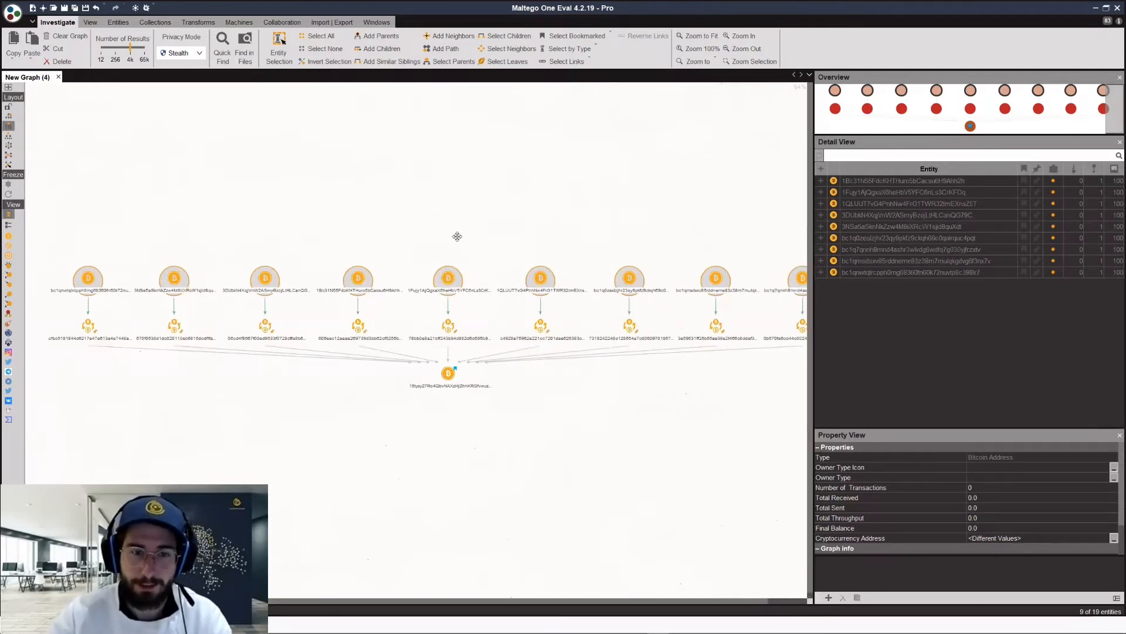
pyautogui.scroll(-1, 455, 238)
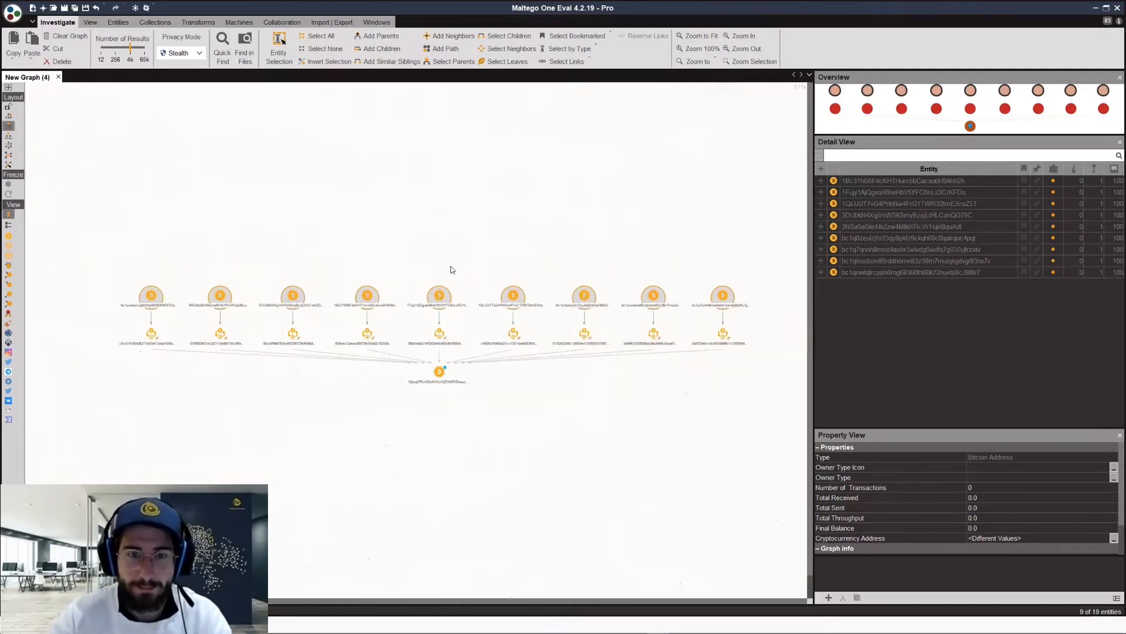
pyautogui.scroll(1, 451, 266)
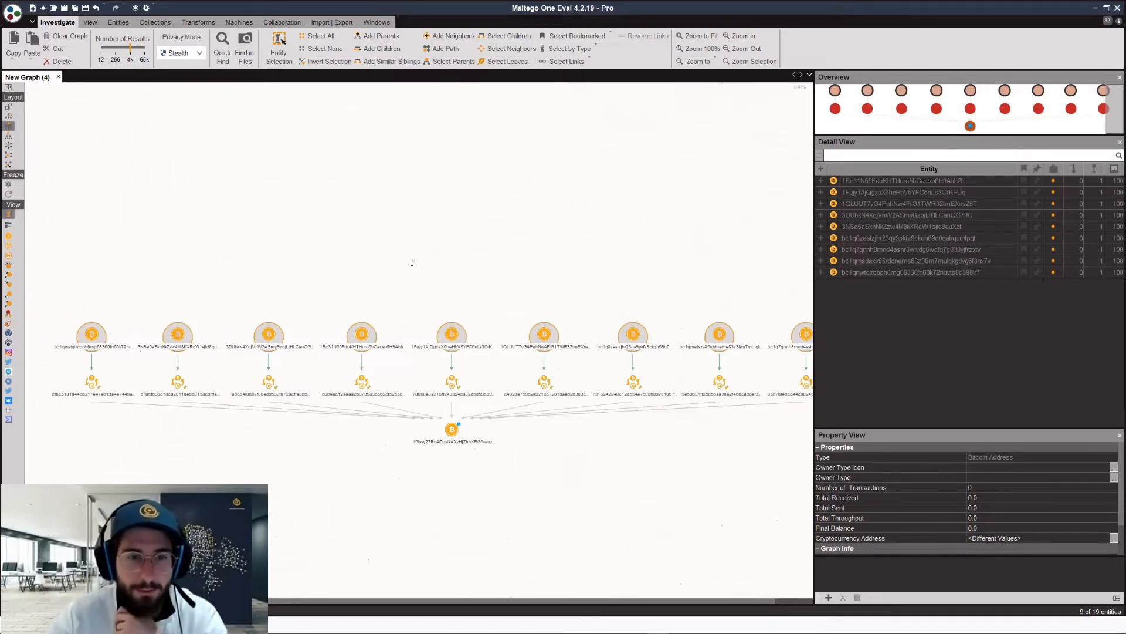
pyautogui.rightClick(411, 261)
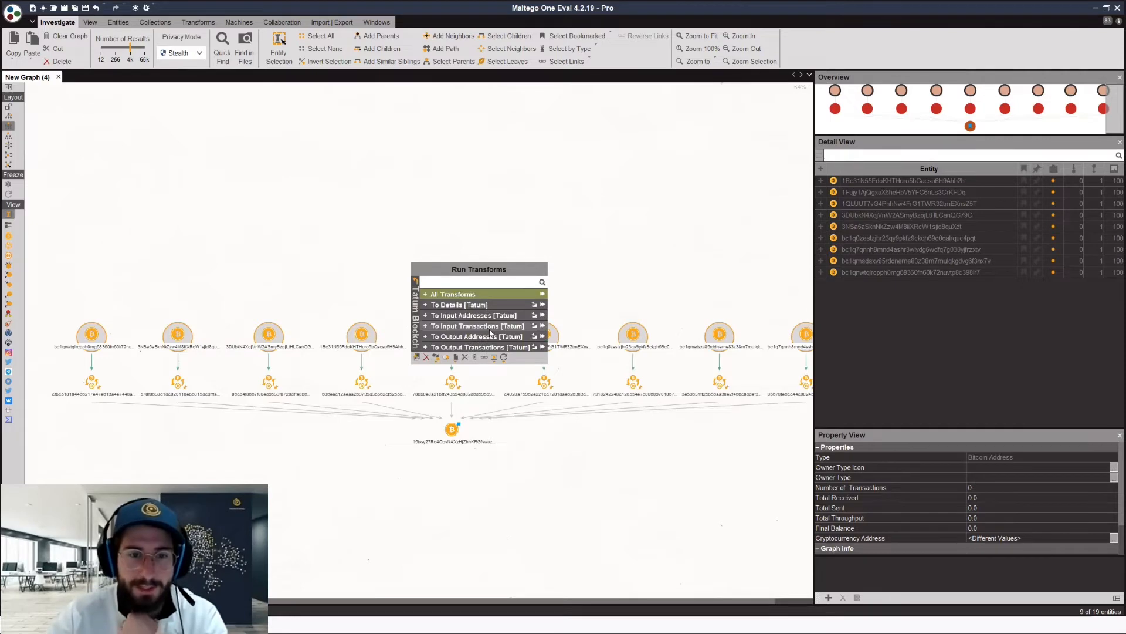
pyautogui.click(491, 325)
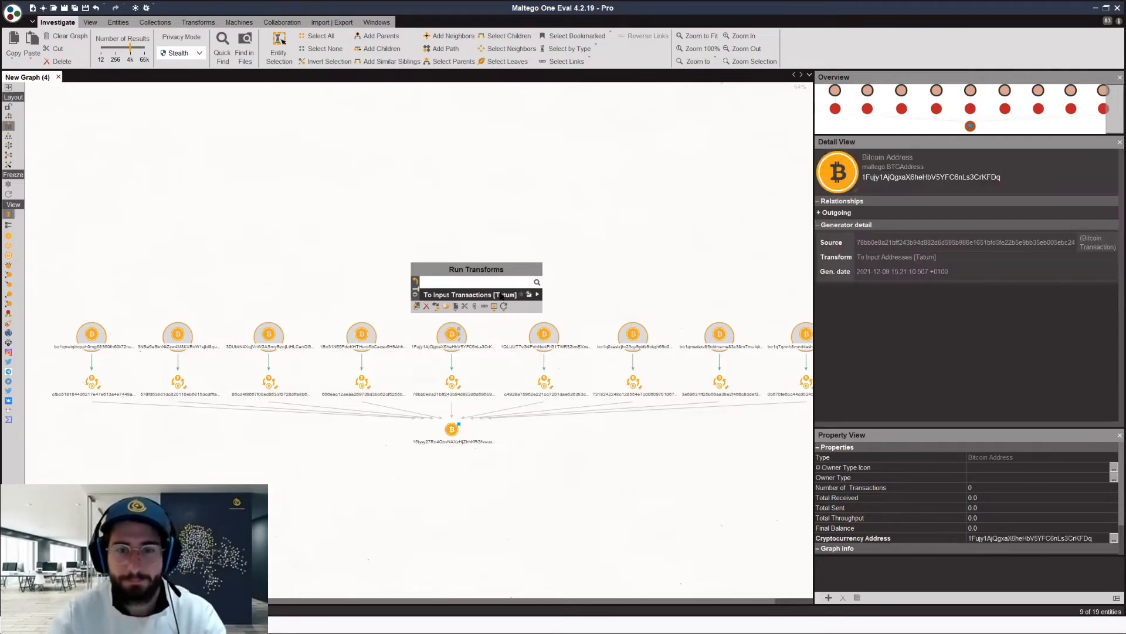
pyautogui.click(501, 295)
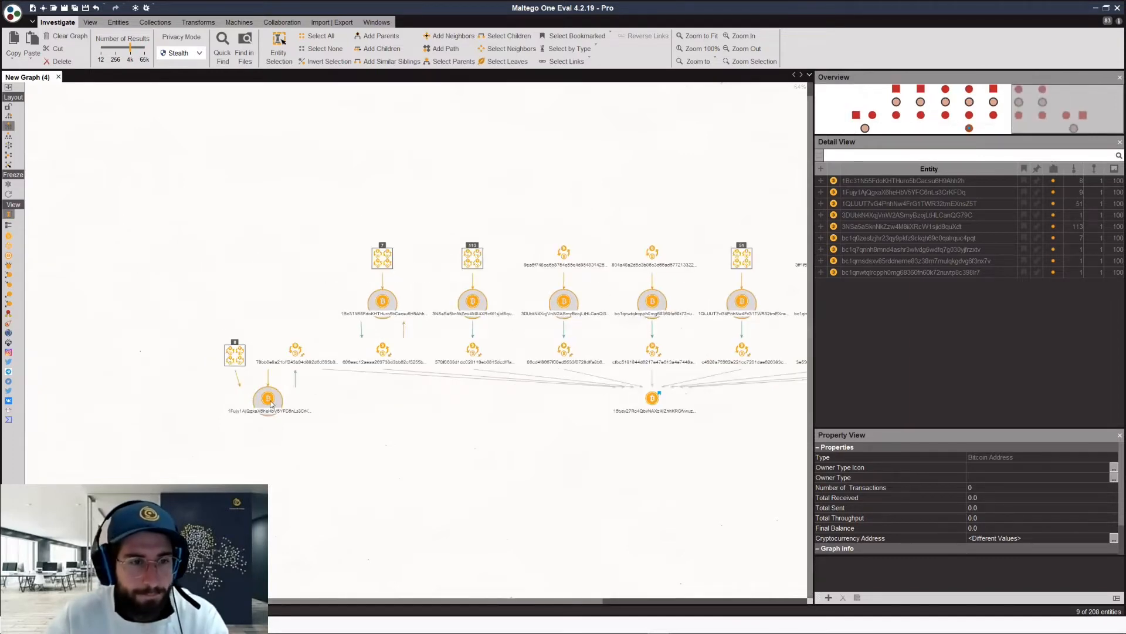
# Move the leftmost input address above its outgoing transaction and place its collection of input transactions above it
pyautogui.click(271, 403)
pyautogui.moveTo(269, 328); pyautogui.dragTo(271, 301)
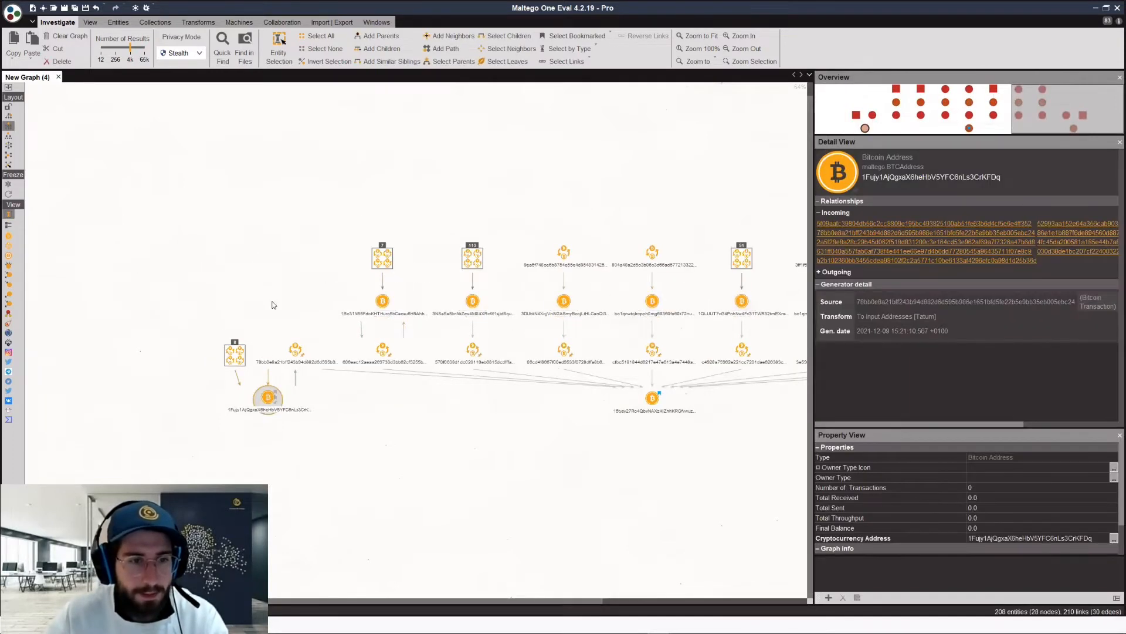
pyautogui.moveTo(231, 244); pyautogui.dragTo(273, 247)
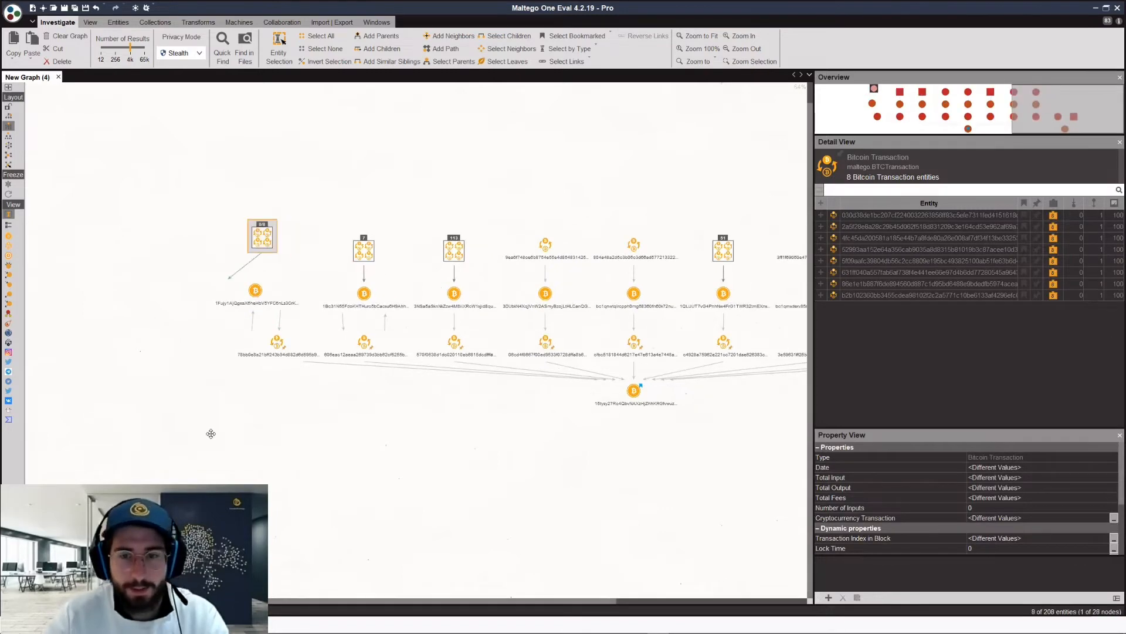
# Move the rightmost input address above its outgoing transaction and place its collection of six input transactions above it
pyautogui.scroll(1, 399, 436)
pyautogui.hscroll(10, 584, 390)
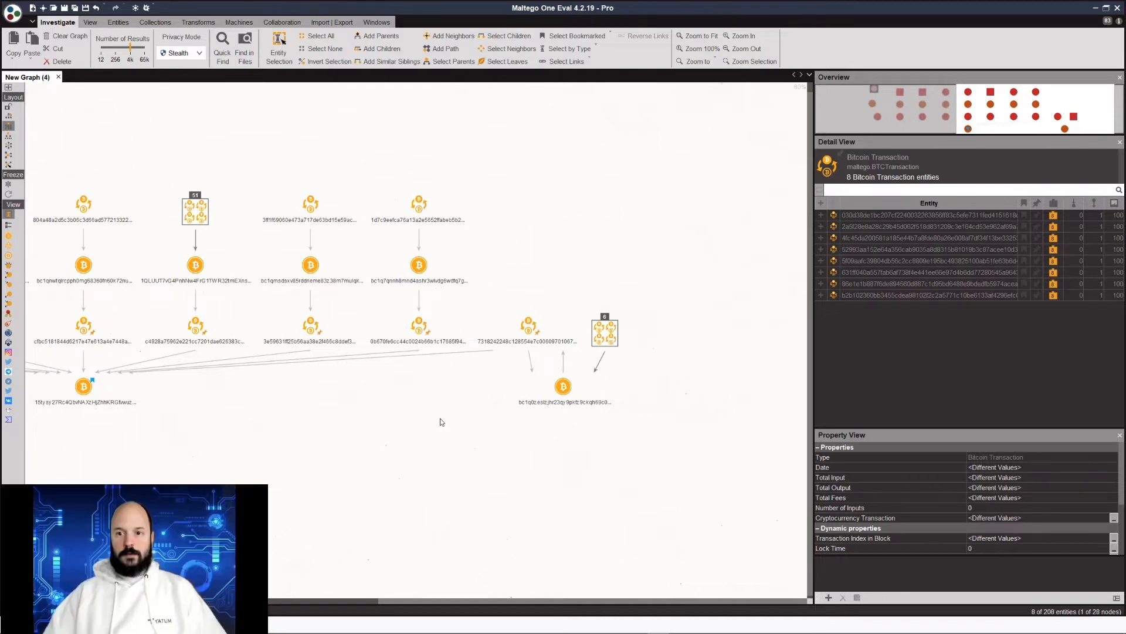
pyautogui.click(564, 386)
pyautogui.moveTo(558, 277); pyautogui.dragTo(555, 259)
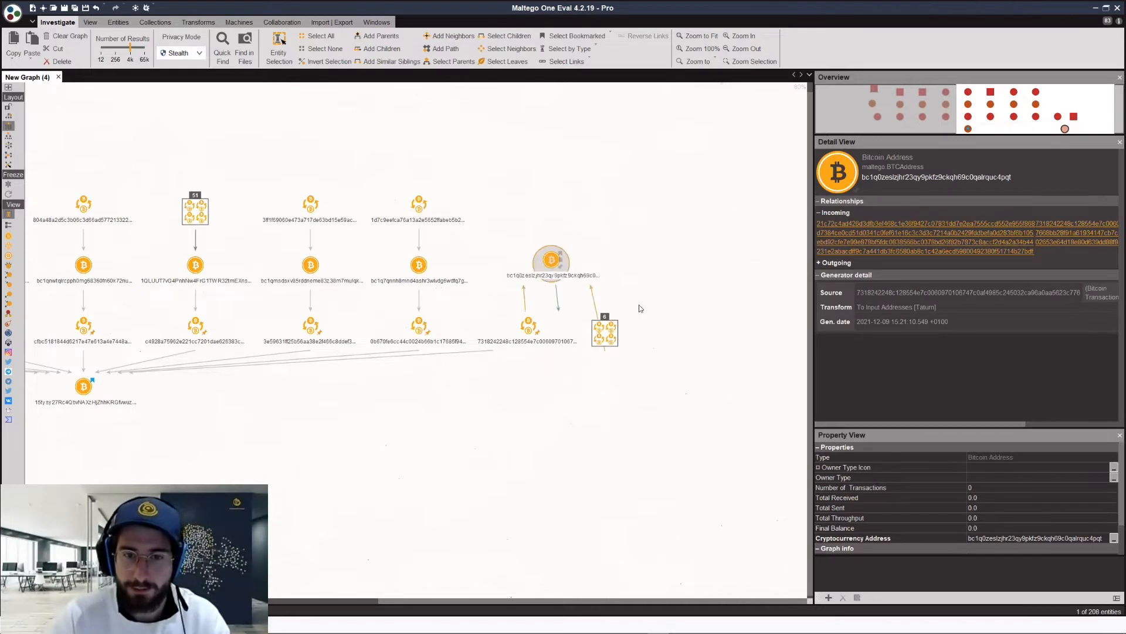
pyautogui.moveTo(616, 333); pyautogui.dragTo(618, 221)
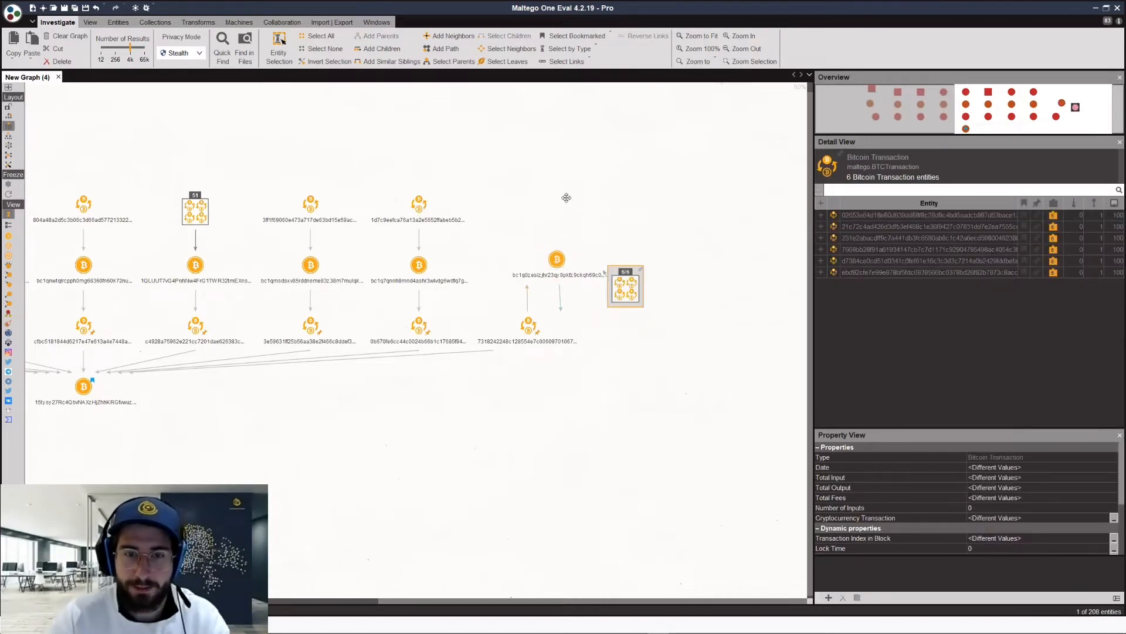
pyautogui.click(631, 231)
pyautogui.moveTo(478, 389); pyautogui.dragTo(560, 397)
pyautogui.moveTo(459, 411); pyautogui.dragTo(380, 414)
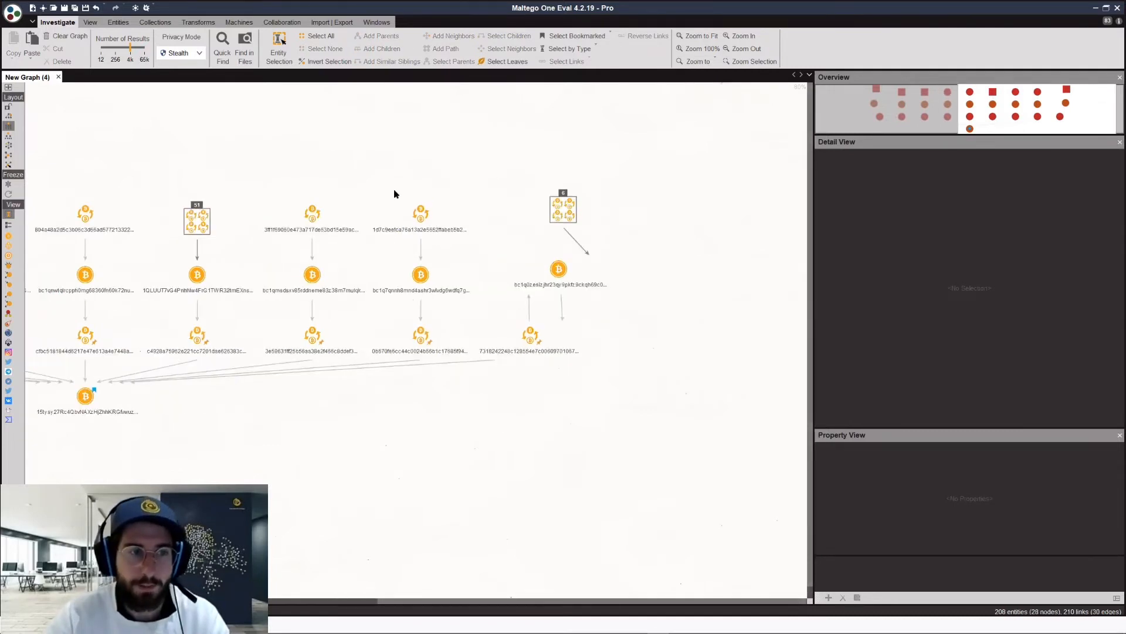
pyautogui.moveTo(296, 249); pyautogui.dragTo(740, 278)
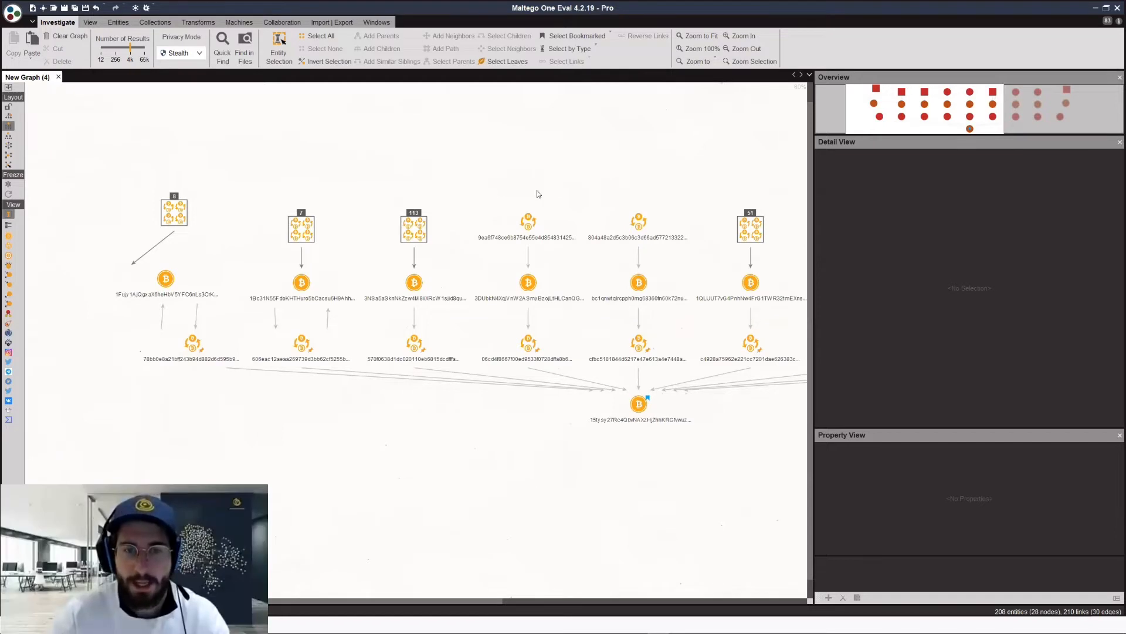
# Inspect the fourth source address and compare the dates, amounts and fees of its incoming and outgoing transactions
pyautogui.moveTo(558, 183); pyautogui.dragTo(488, 159)
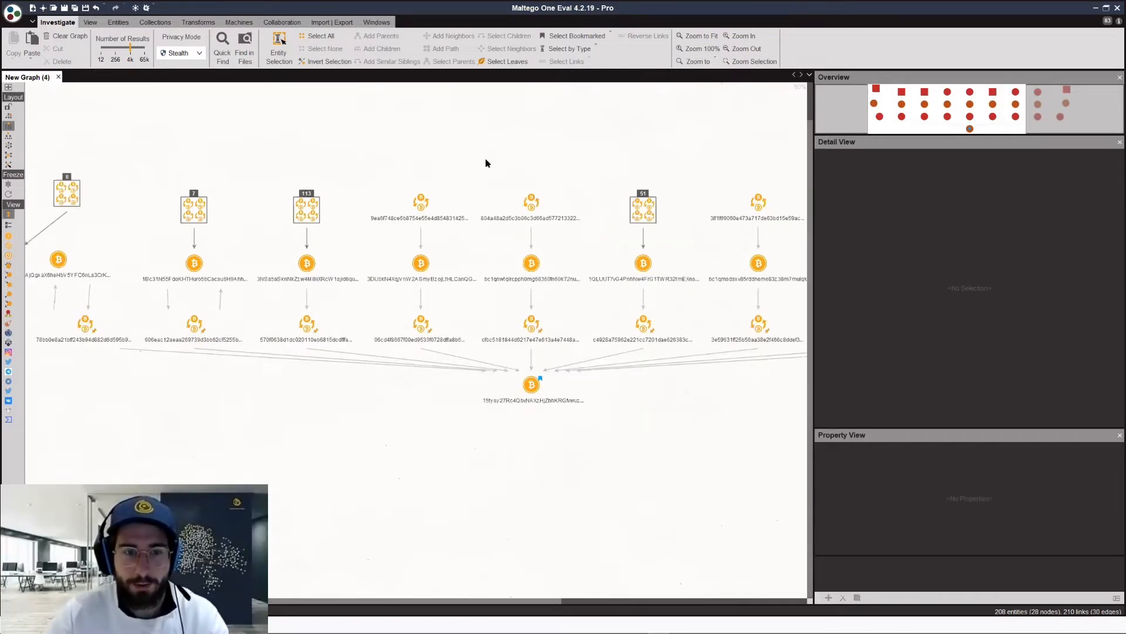
pyautogui.scroll(2, 486, 160)
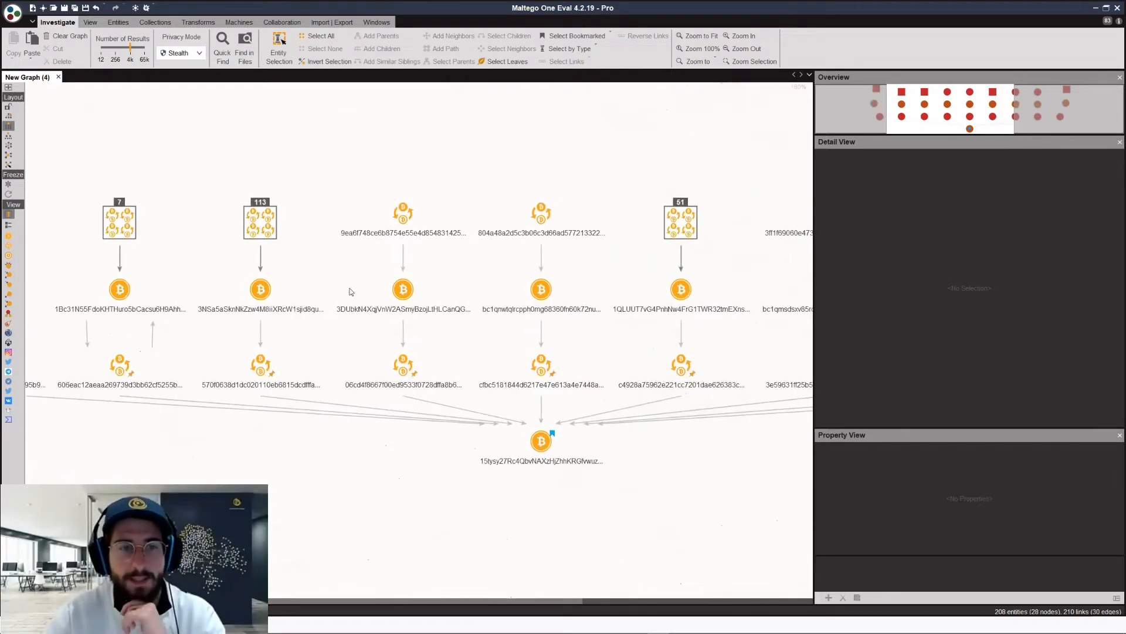
pyautogui.click(336, 269)
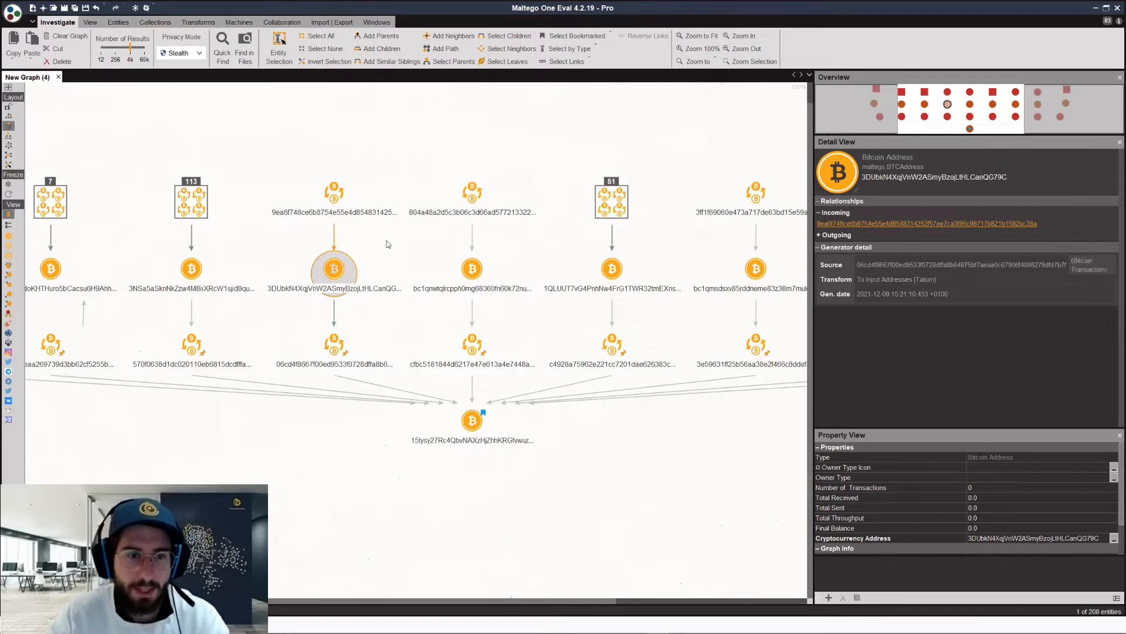
pyautogui.click(387, 244)
pyautogui.click(335, 345)
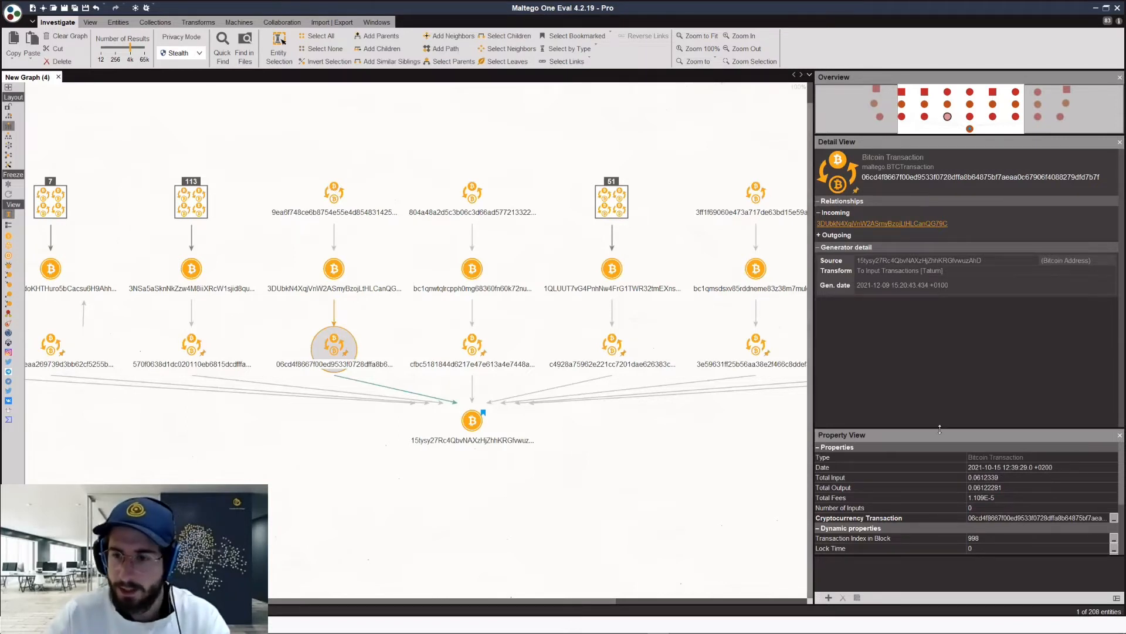
pyautogui.click(336, 196)
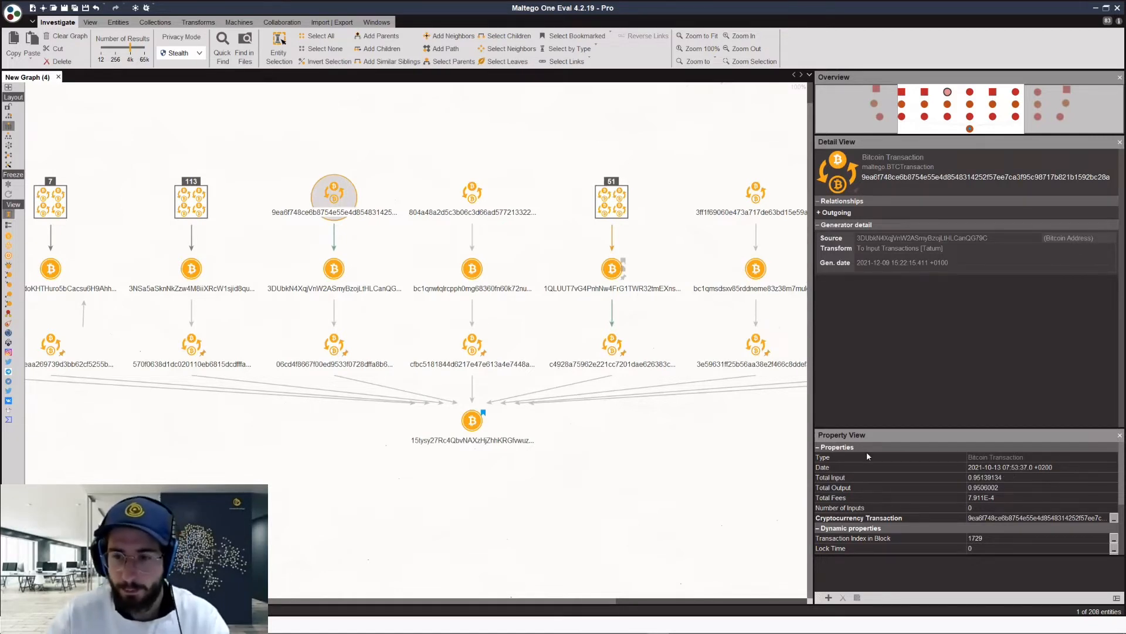
pyautogui.click(334, 345)
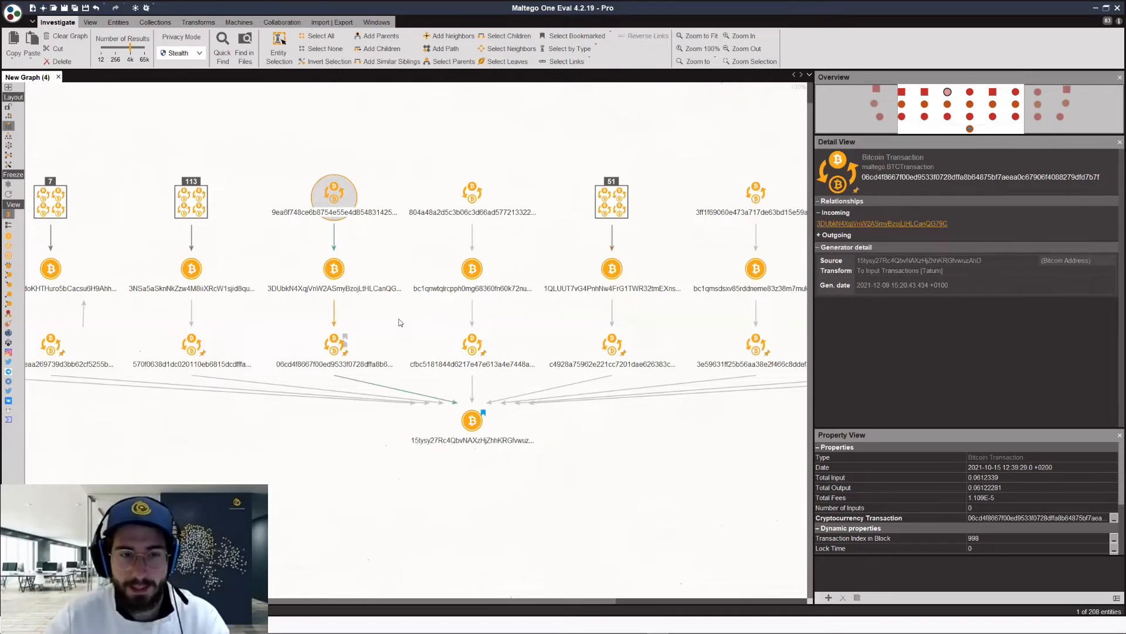
pyautogui.moveTo(328, 224); pyautogui.dragTo(309, 228)
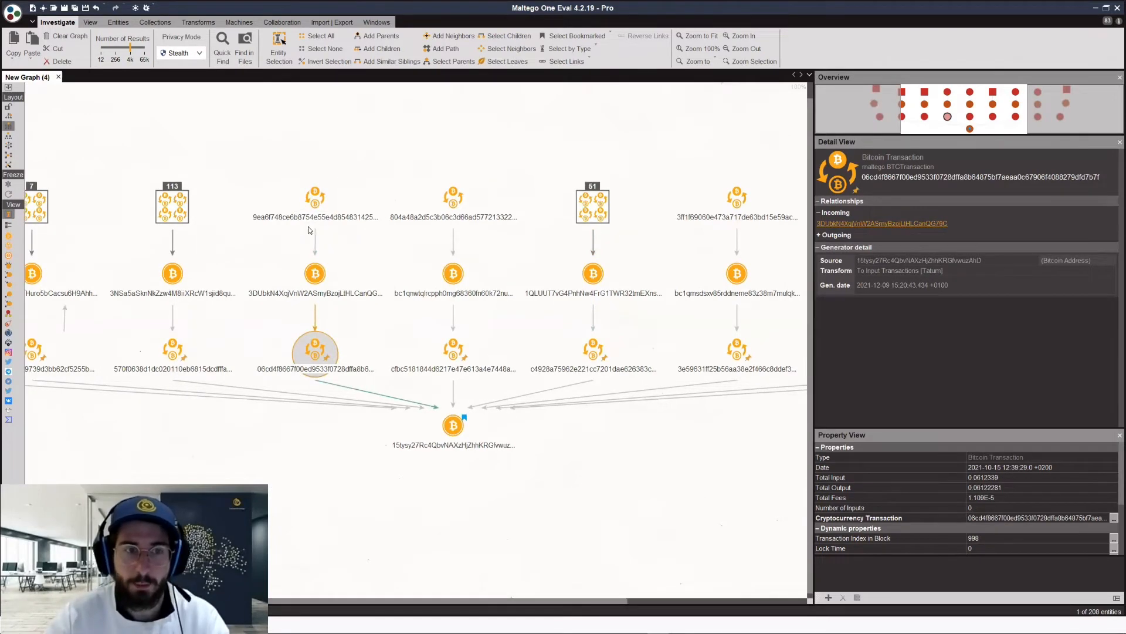
# Review the fourth source address again, along with the bookmarked target address and the transaction that funded the source address
pyautogui.click(335, 272)
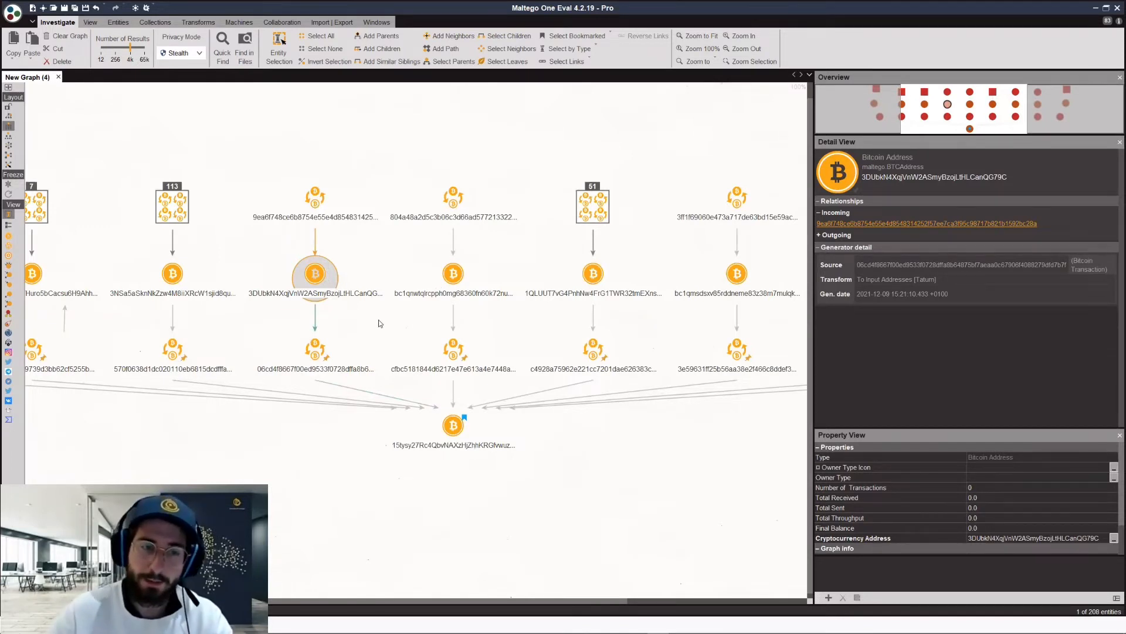
pyautogui.click(330, 282)
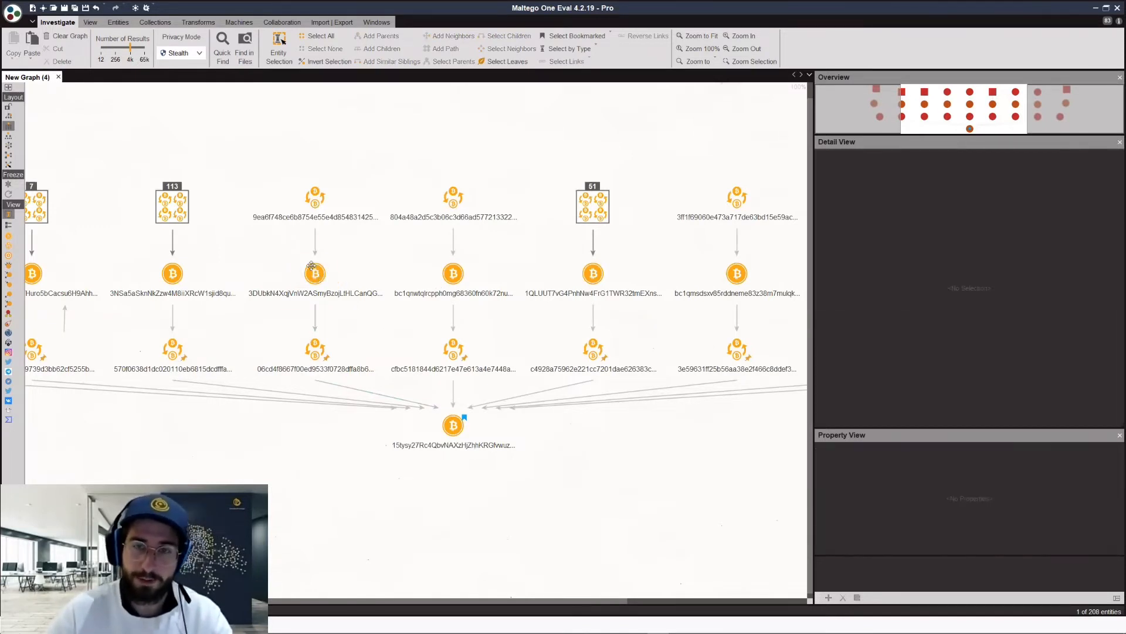
pyautogui.click(312, 266)
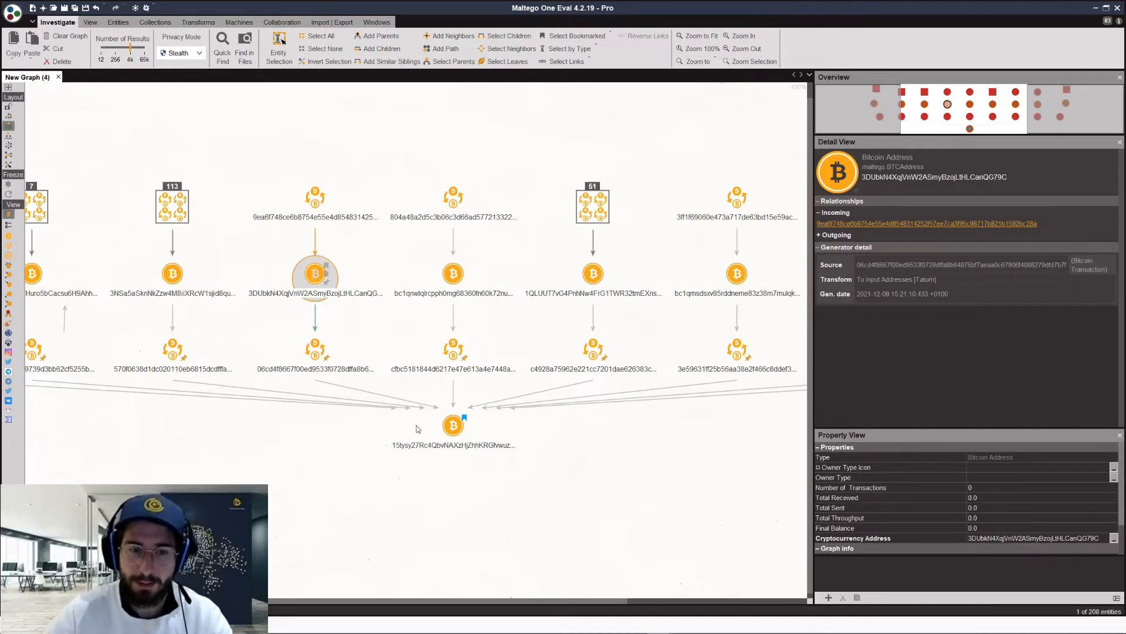
pyautogui.click(446, 424)
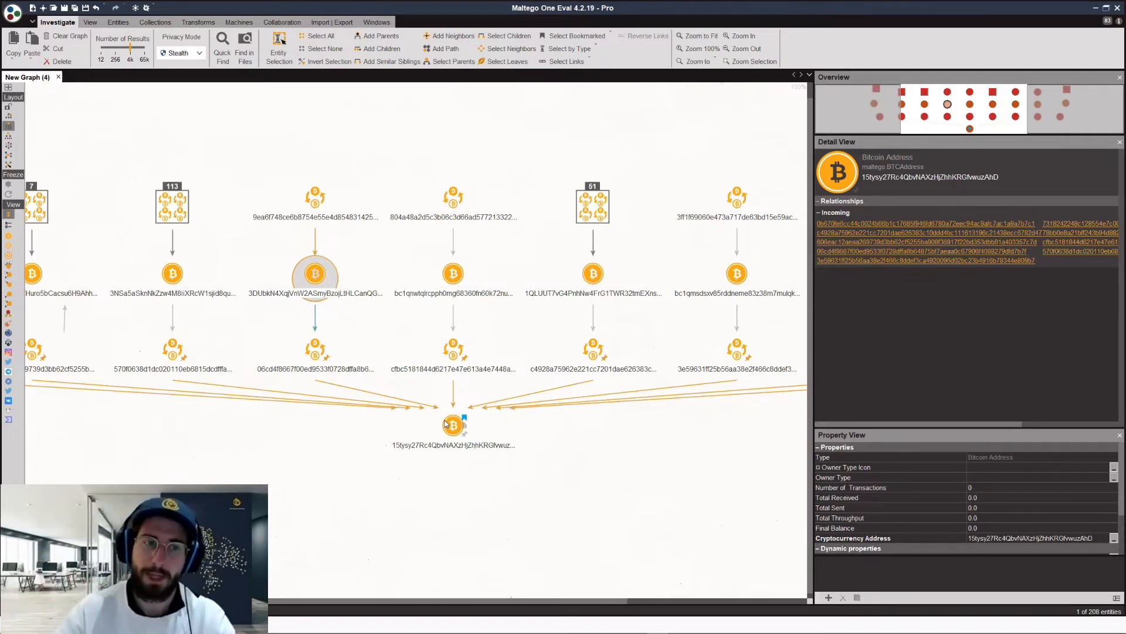
pyautogui.click(315, 200)
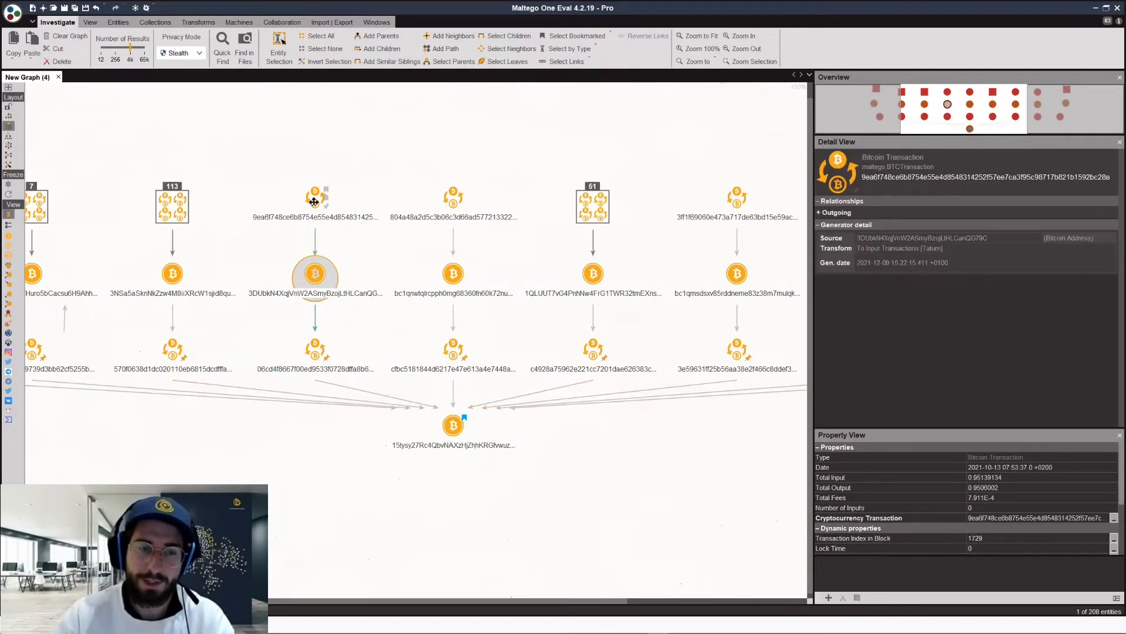
pyautogui.click(391, 344)
pyautogui.click(393, 327)
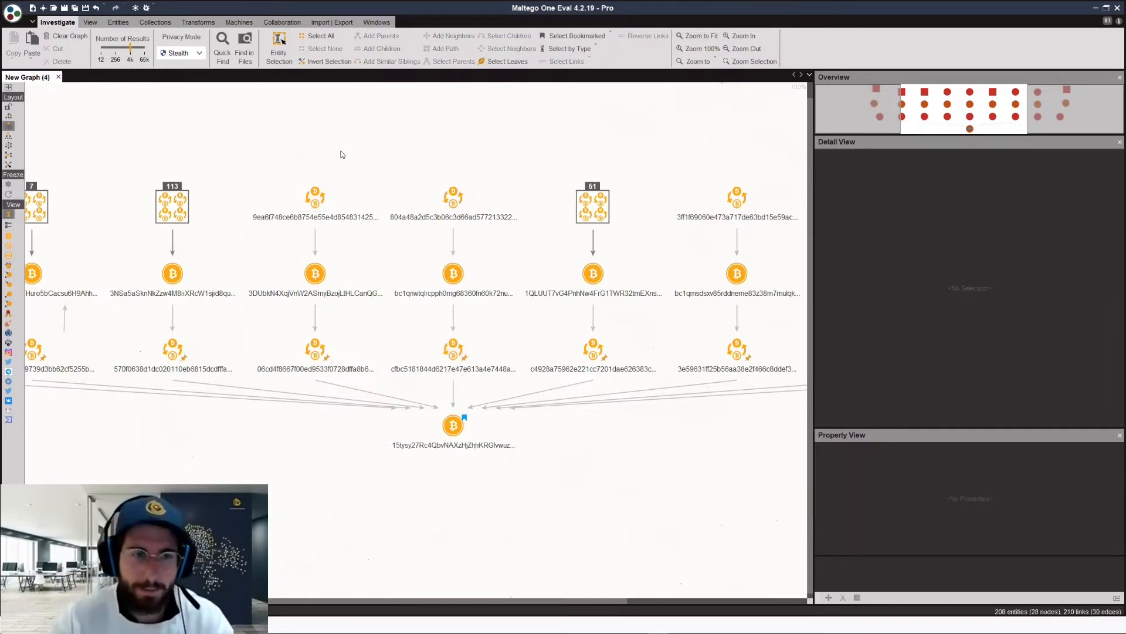
pyautogui.click(326, 210)
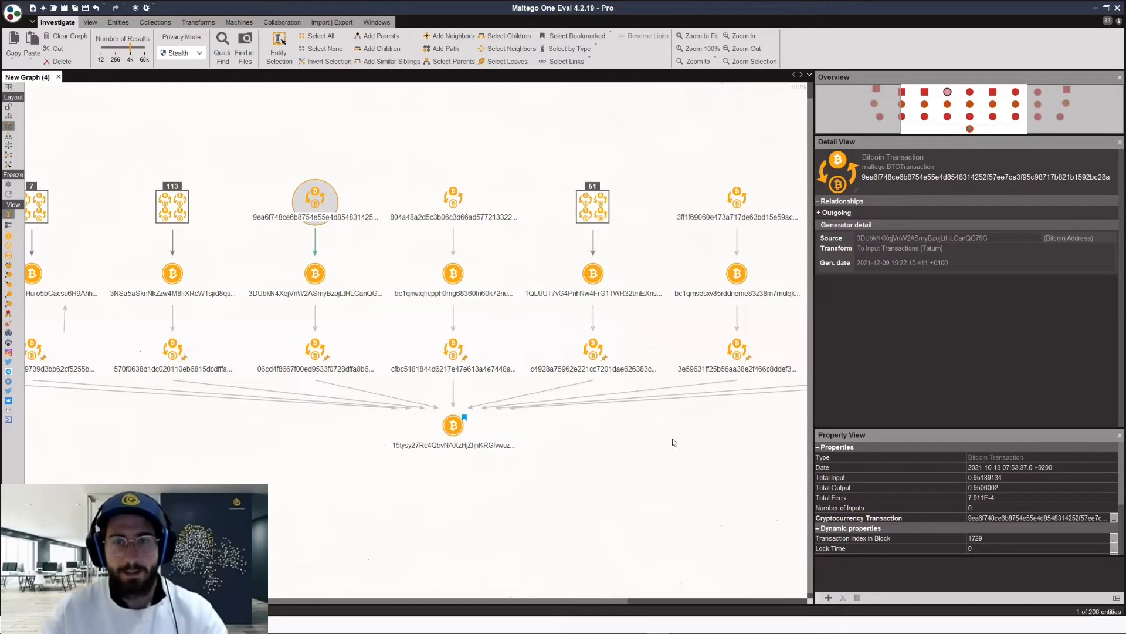
# Compare the date, total input, output and fee properties of the fifth source address's incoming and outgoing transactions
pyautogui.hscroll(2, 673, 438)
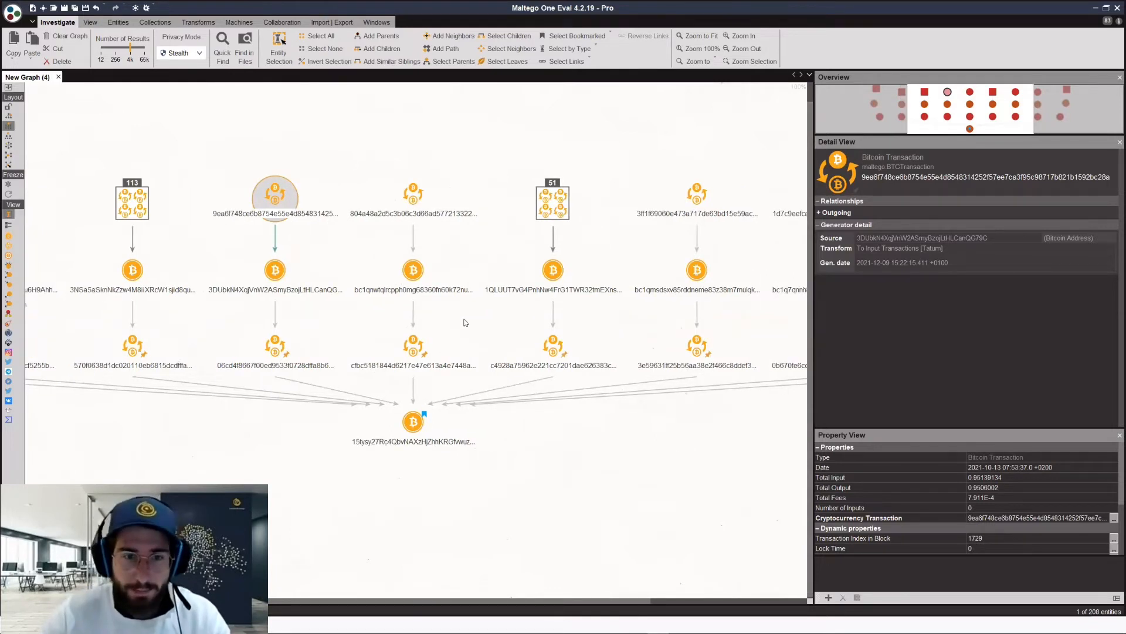
pyautogui.click(414, 345)
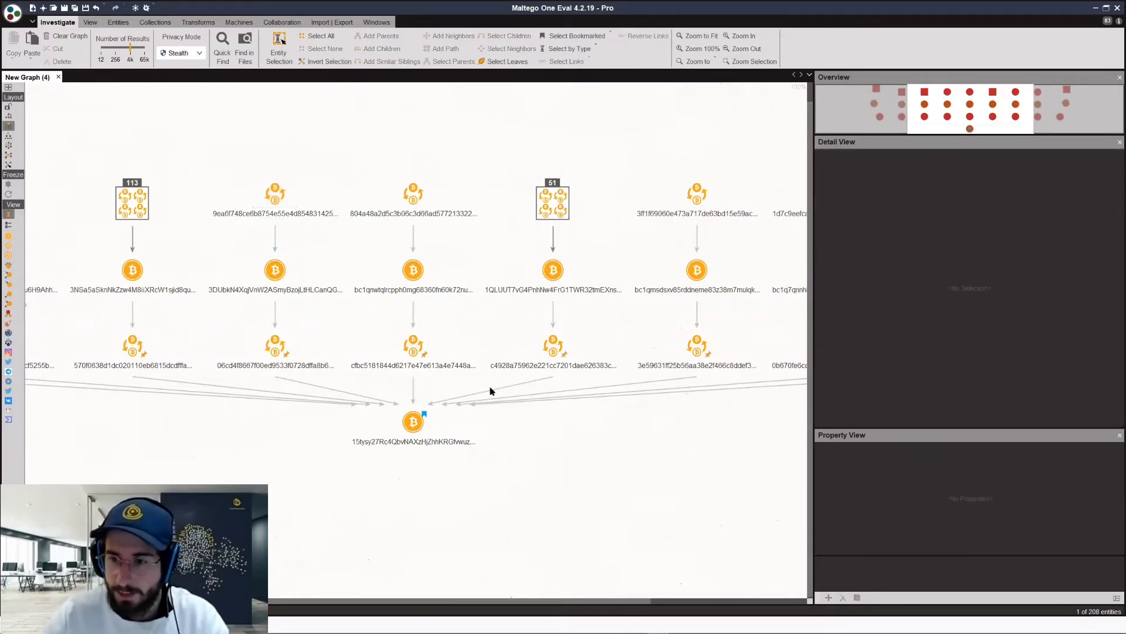
pyautogui.click(410, 202)
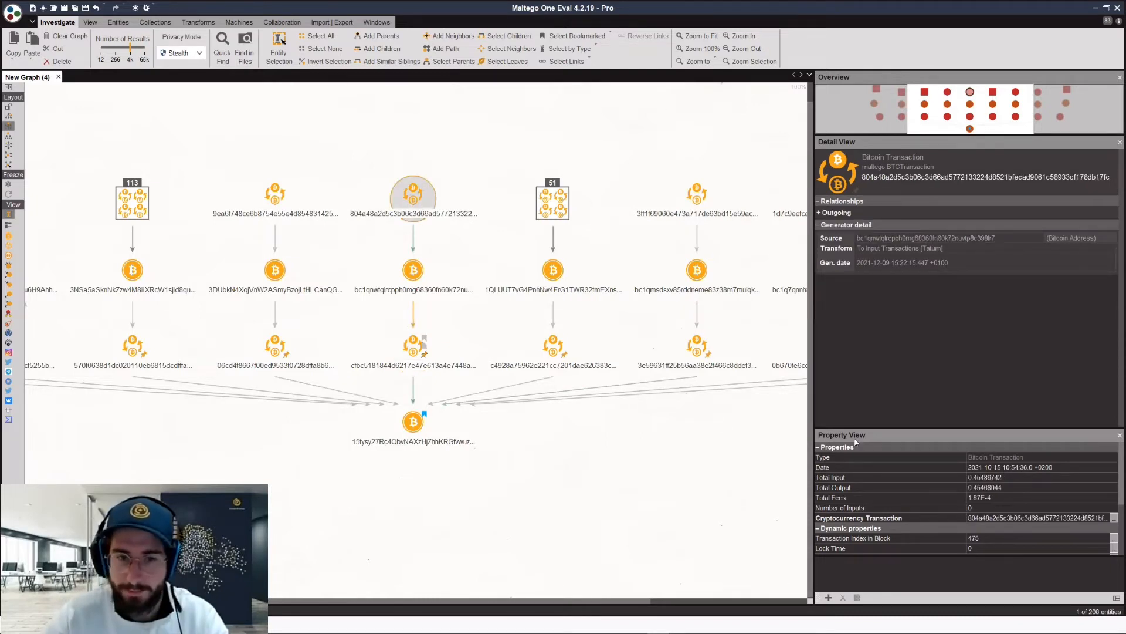
pyautogui.click(417, 344)
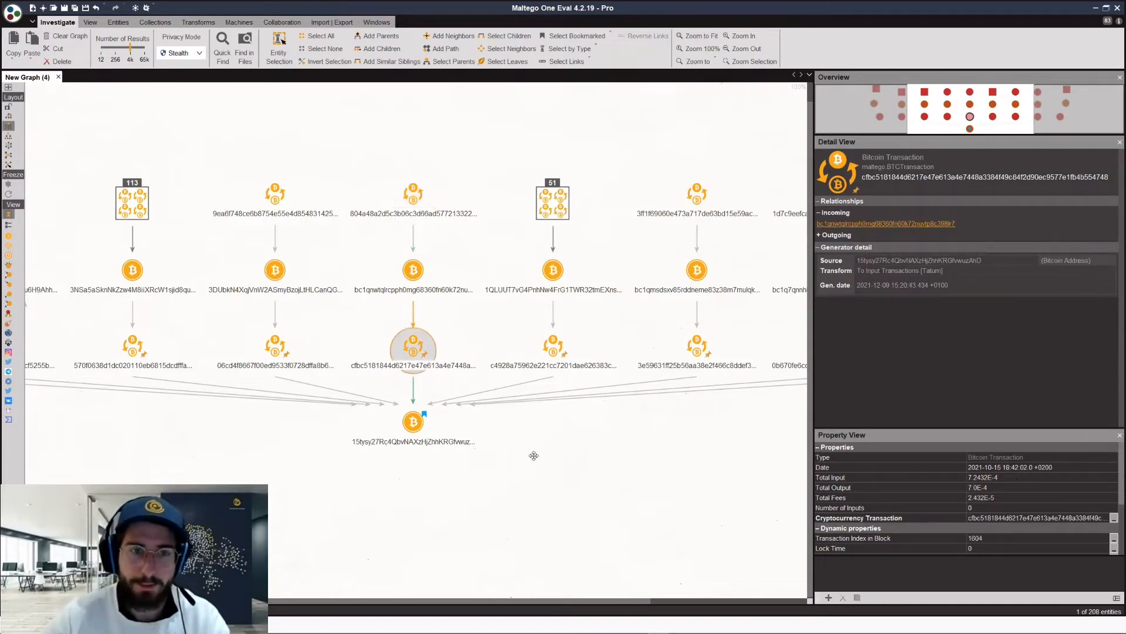
pyautogui.moveTo(602, 456); pyautogui.dragTo(534, 455)
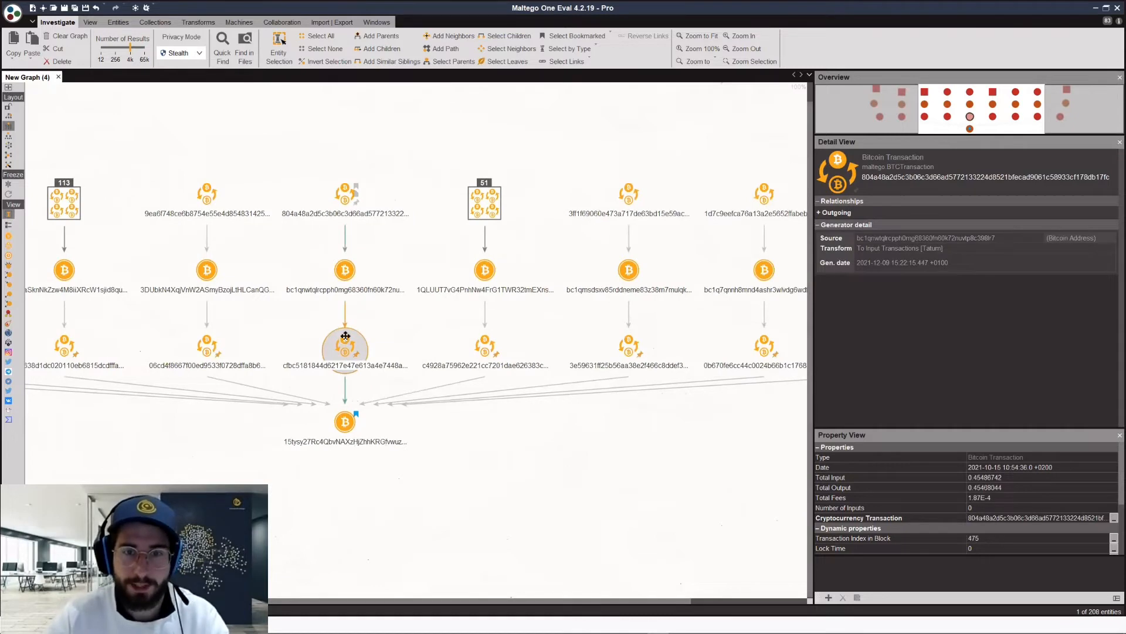
pyautogui.moveTo(804, 450); pyautogui.dragTo(667, 424)
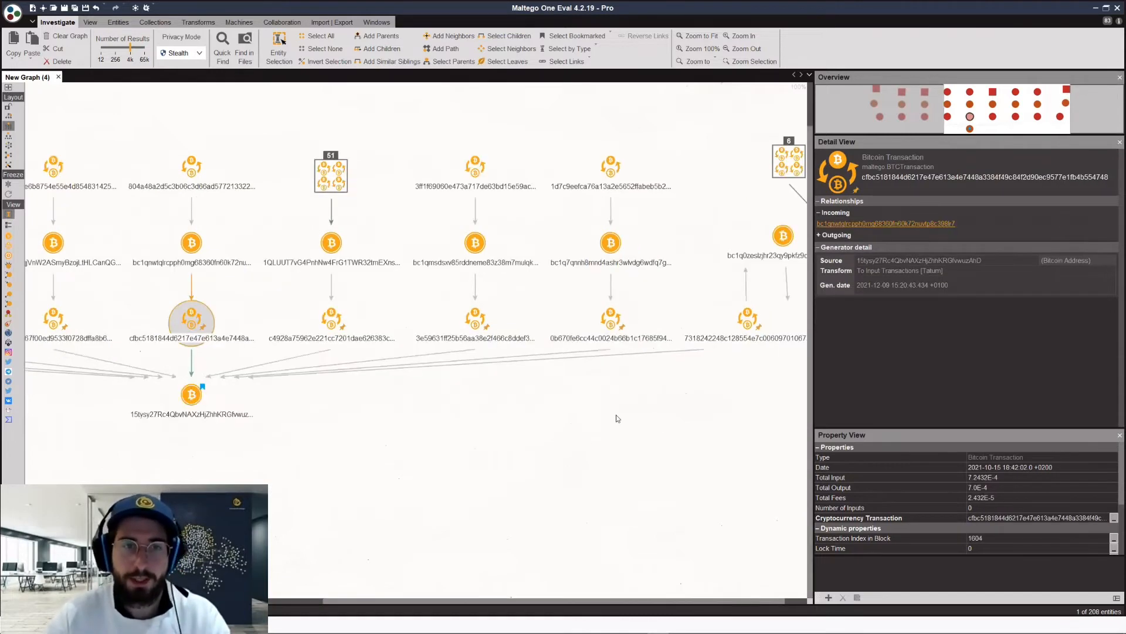
# Run the To Output Transactions [Tatum] transform on the bookmarked target Bitcoin address
pyautogui.scroll(-1, 610, 414)
pyautogui.scroll(-2, 629, 399)
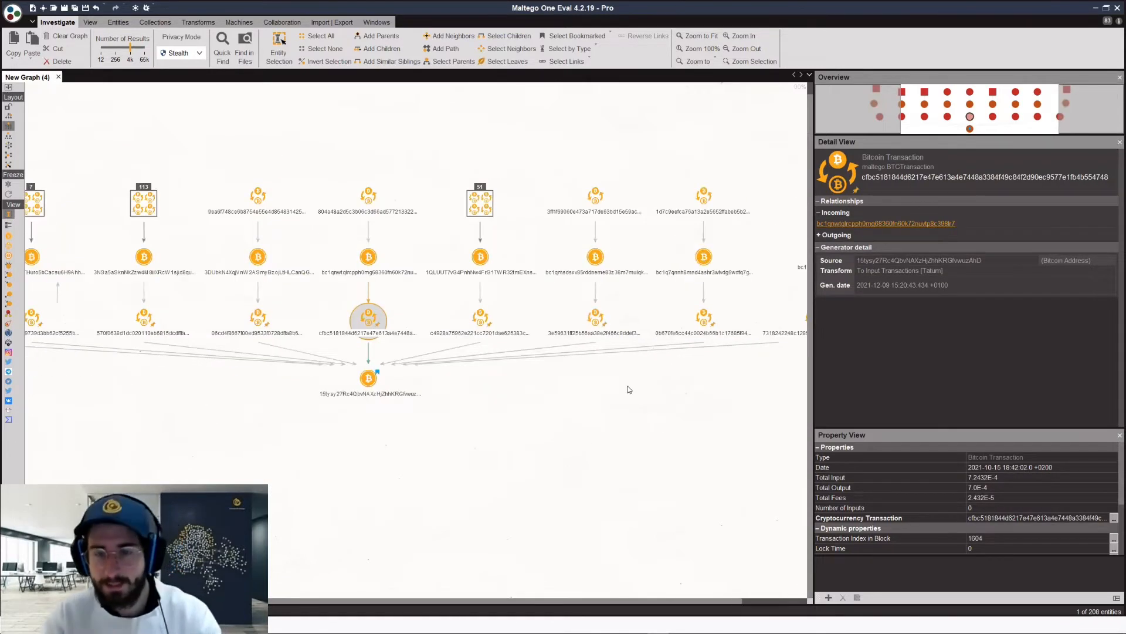
pyautogui.scroll(-2, 629, 389)
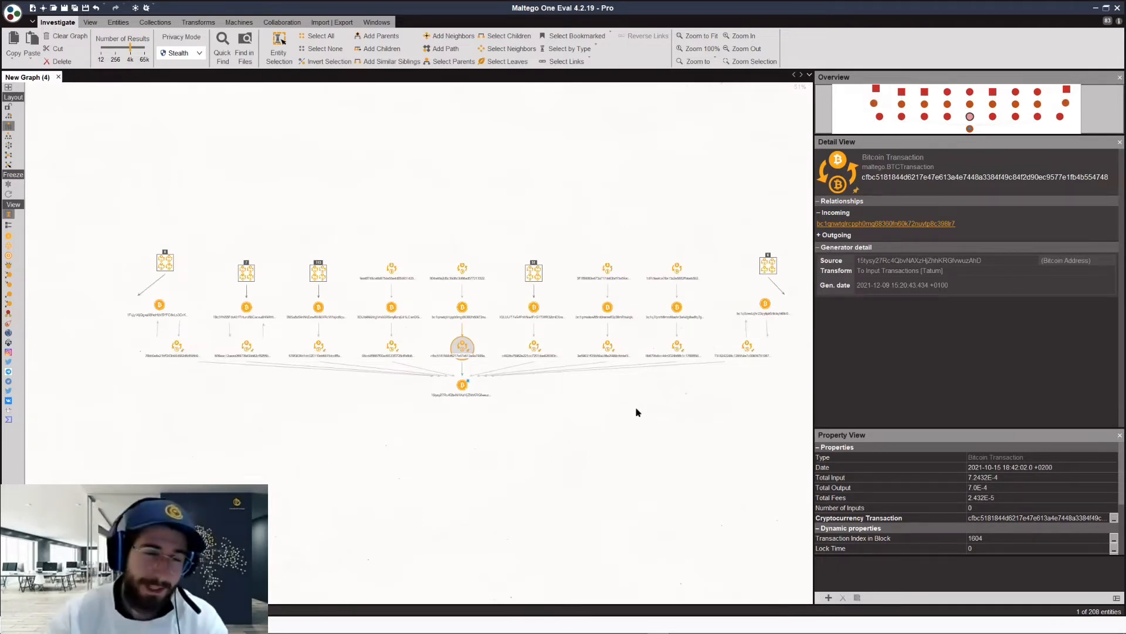
pyautogui.click(593, 390)
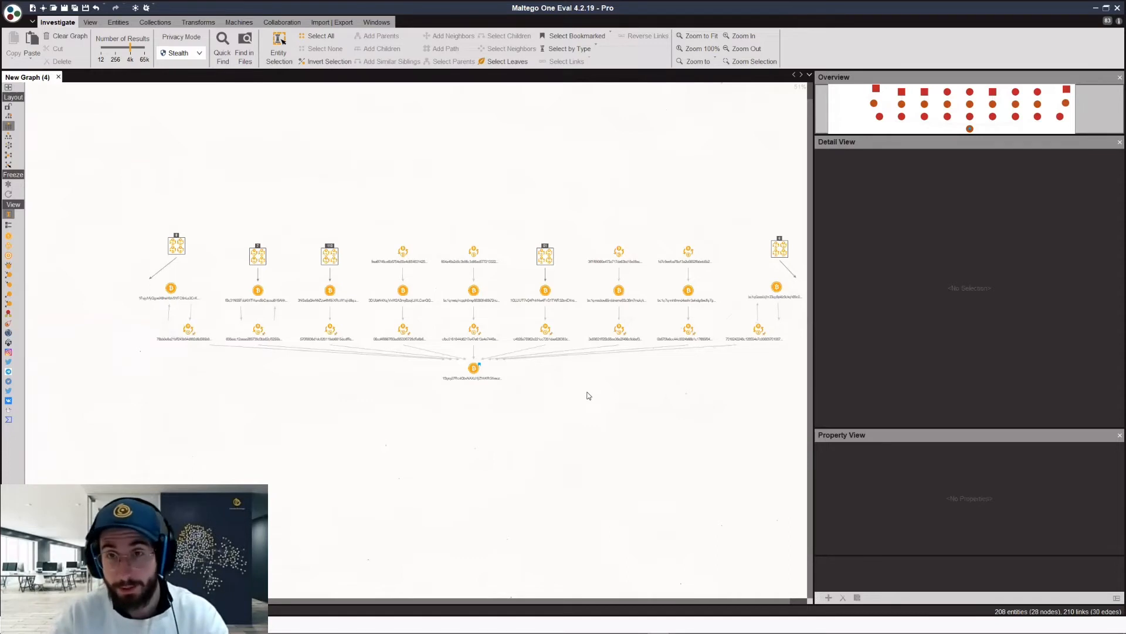
pyautogui.moveTo(587, 392); pyautogui.dragTo(602, 344)
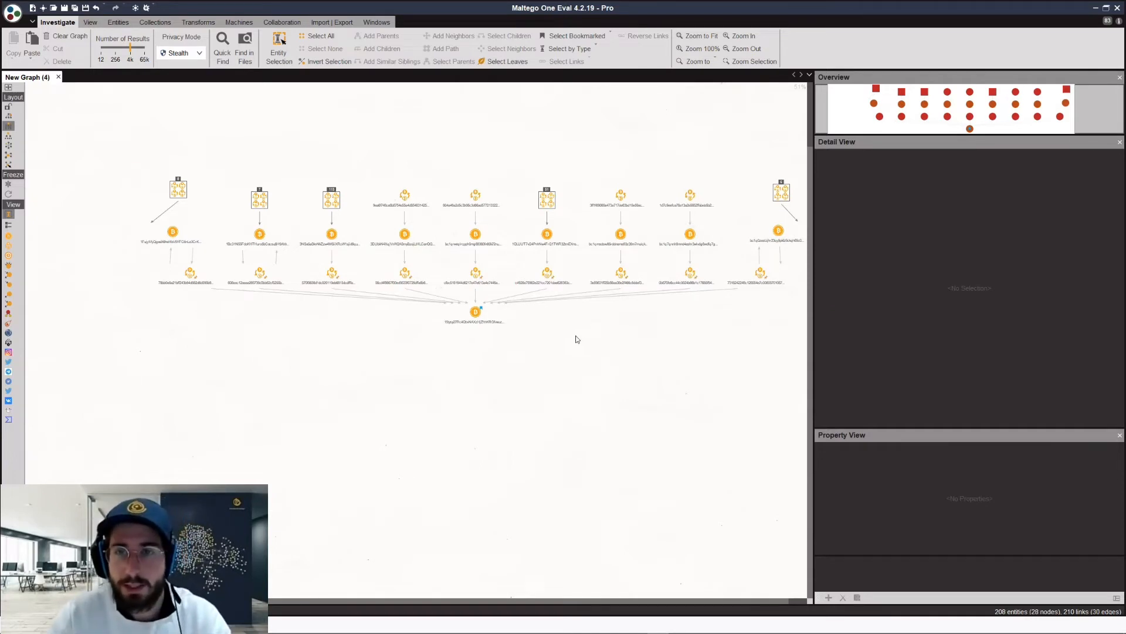
pyautogui.scroll(2, 577, 336)
pyautogui.click(417, 298)
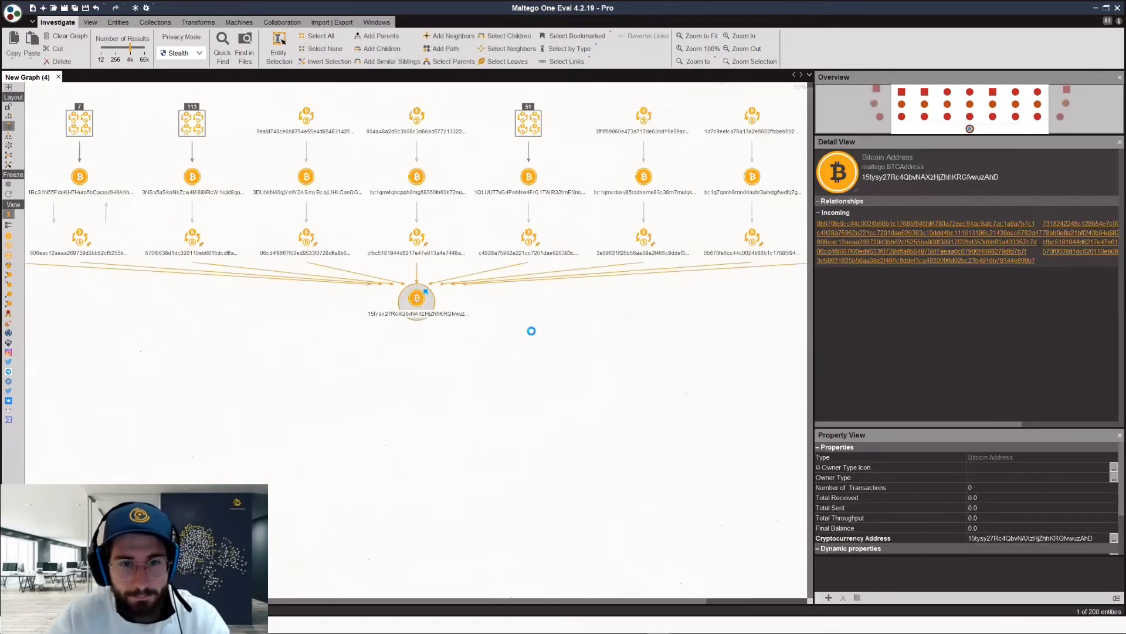
pyautogui.rightClick(533, 332)
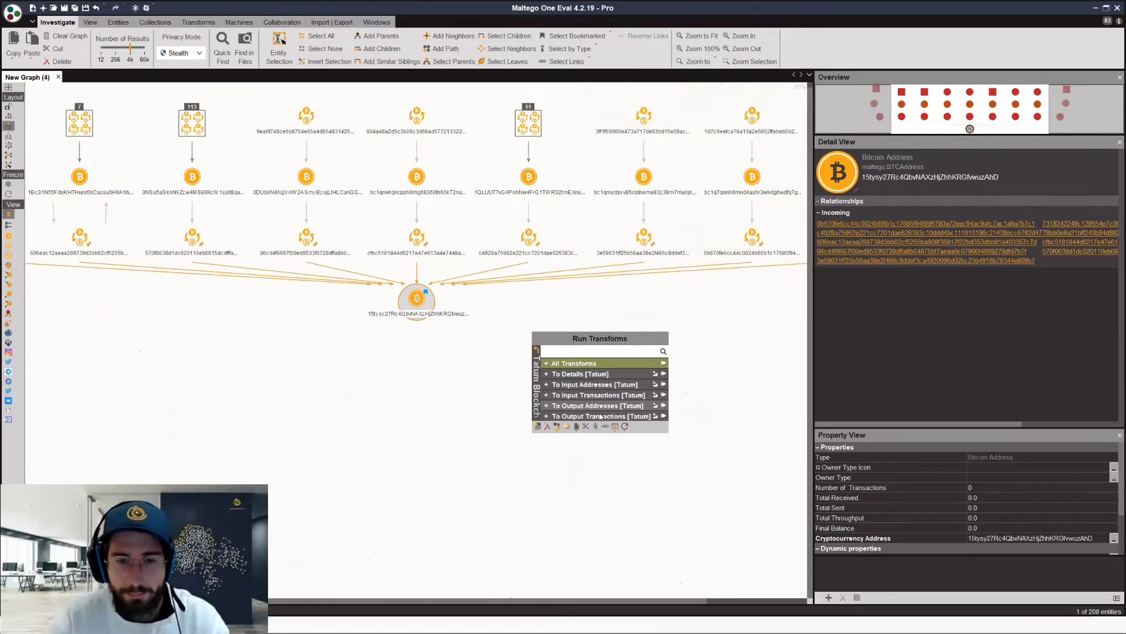
pyautogui.click(603, 416)
pyautogui.click(603, 365)
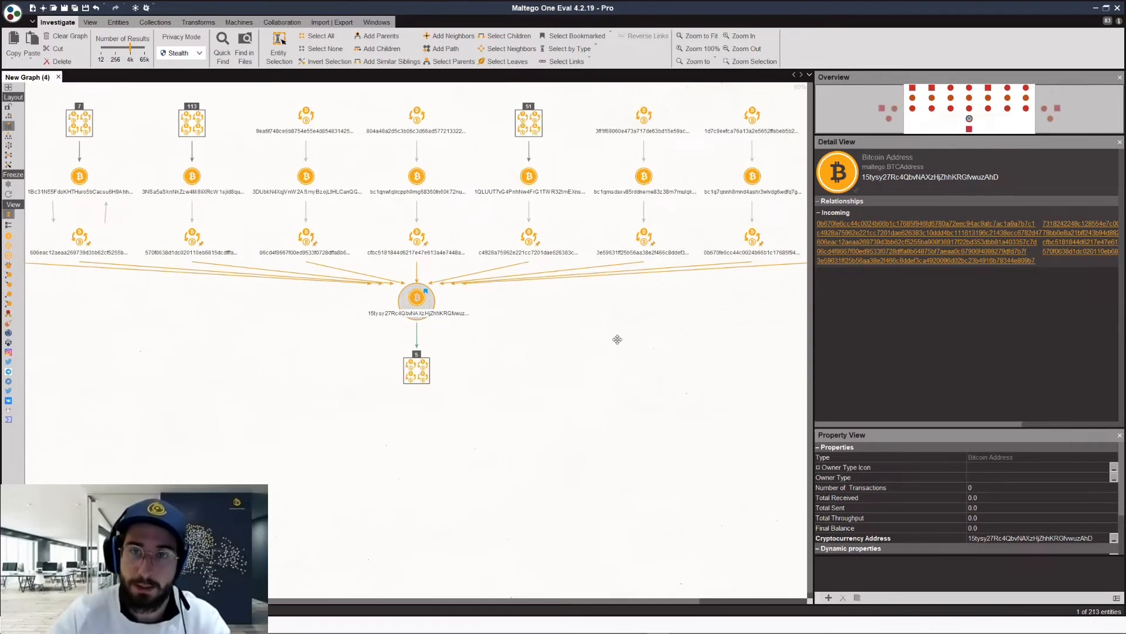
# Select the collection of five output transactions below the bookmarked address and run the To Output Addresses [Tatum] transform on it
pyautogui.moveTo(620, 342); pyautogui.dragTo(719, 299)
pyautogui.click(506, 320)
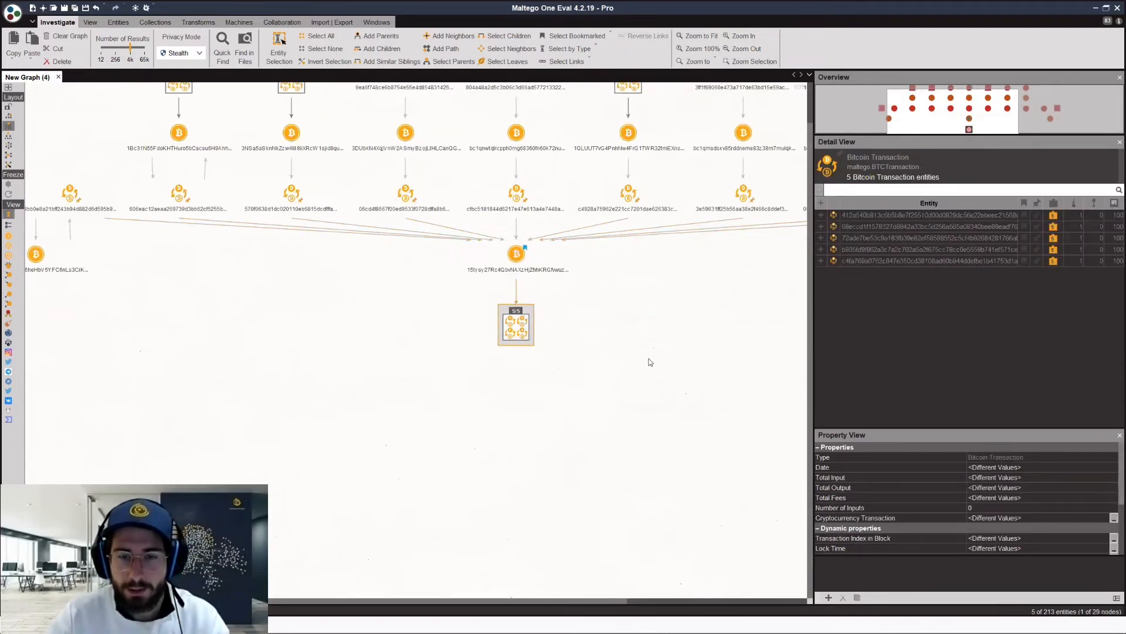
pyautogui.rightClick(679, 370)
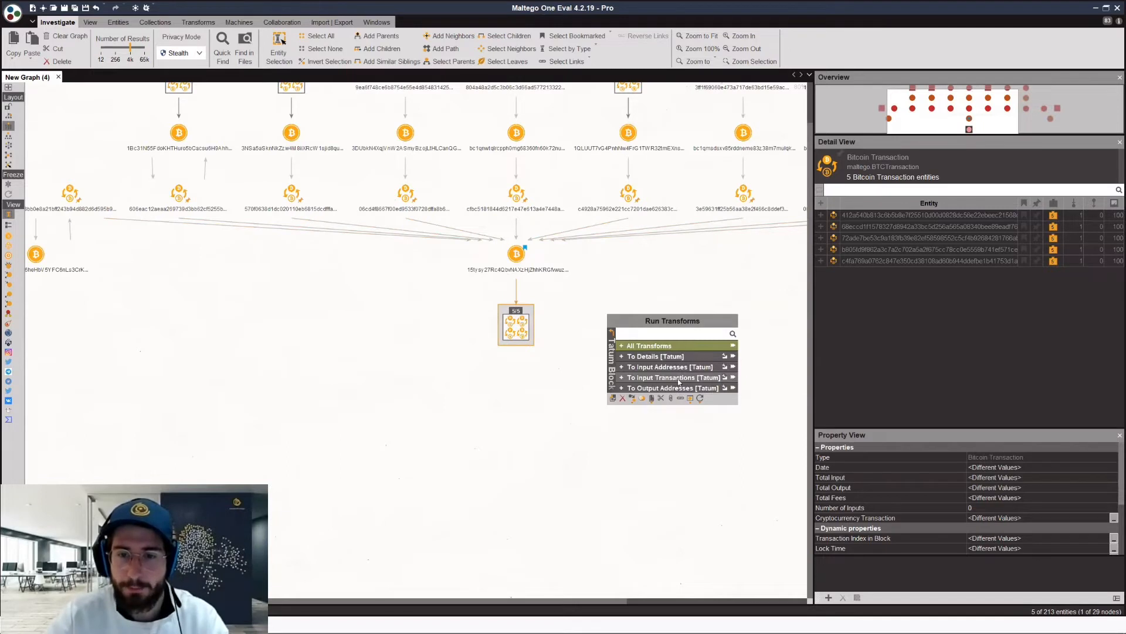
pyautogui.click(670, 348)
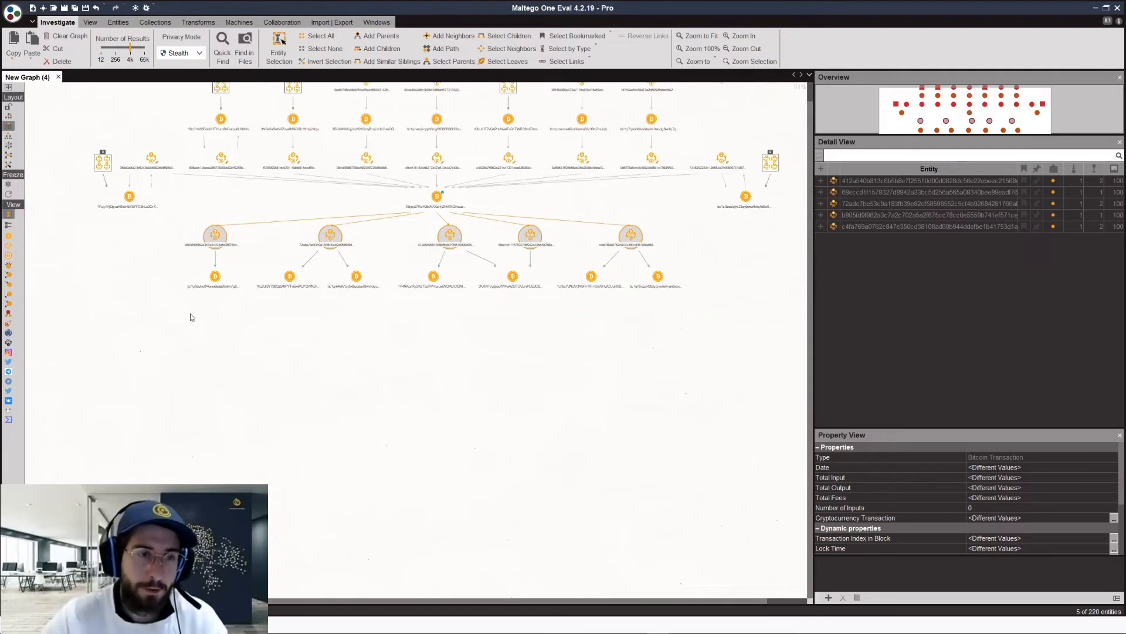
# Select the seven output addresses in the lowest row and run the To Output Transactions [Tatum] transform on them
pyautogui.hotkey('ctrl', 'Down')
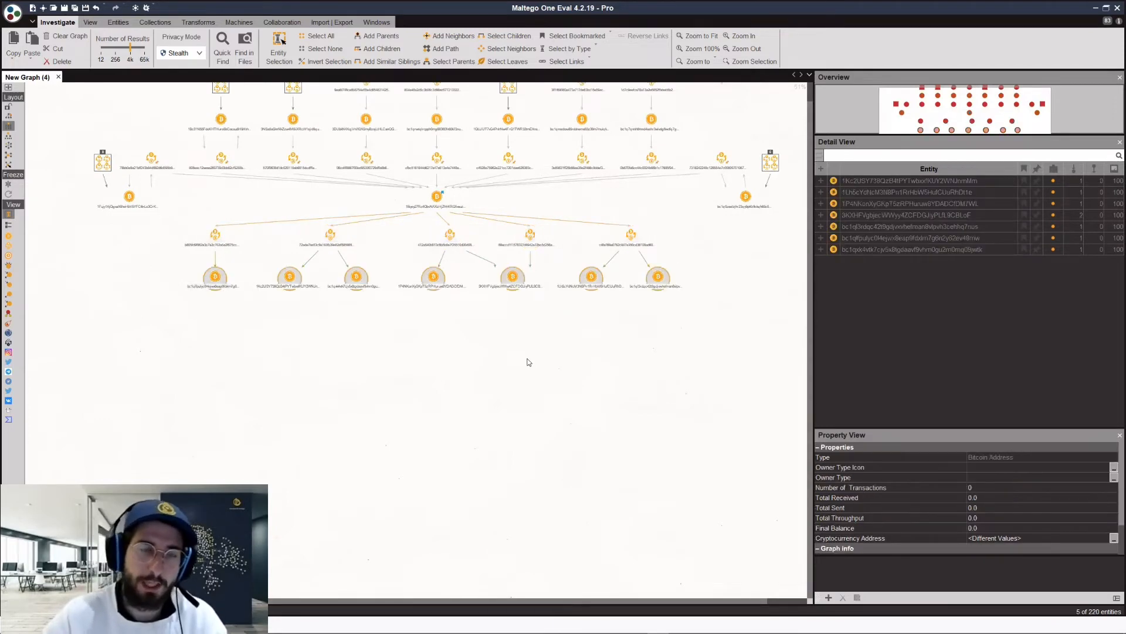
pyautogui.rightClick(491, 342)
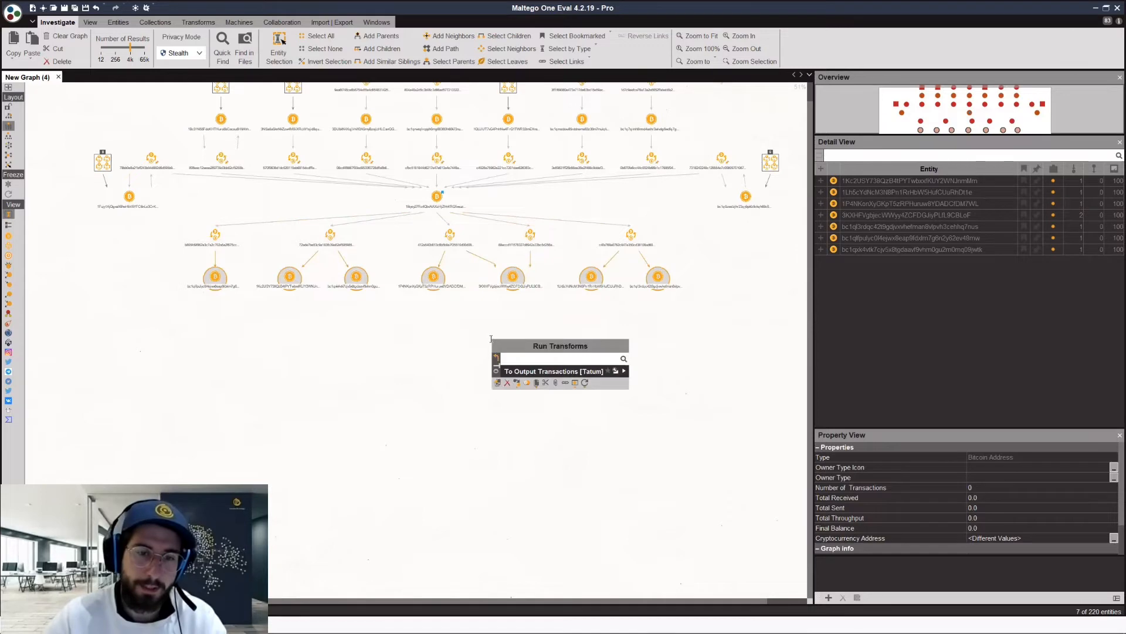
pyautogui.click(552, 372)
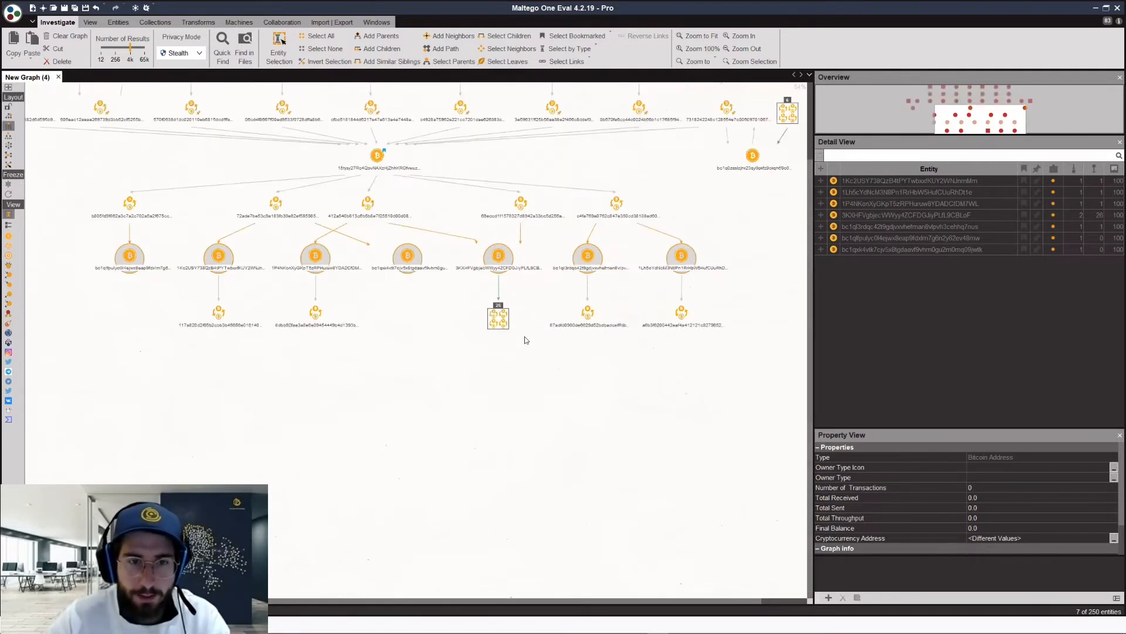
# Inspect the output address linked to the collection of 26 transactions and the properties of the nearby 1P4NK address's single output transaction
pyautogui.scroll(3, 505, 257)
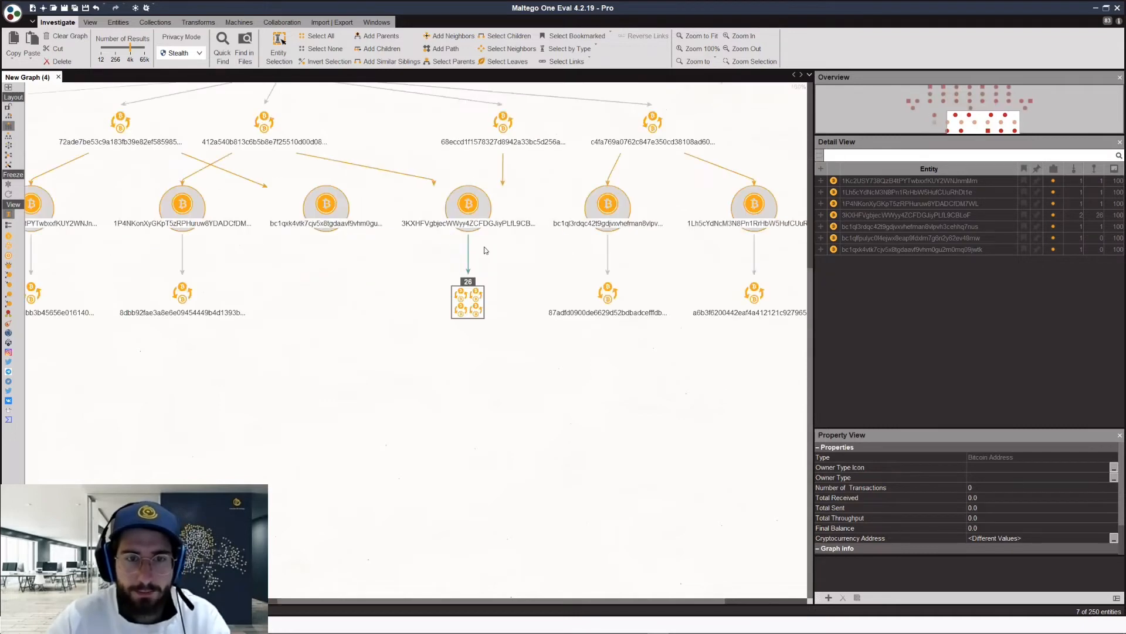
pyautogui.click(470, 201)
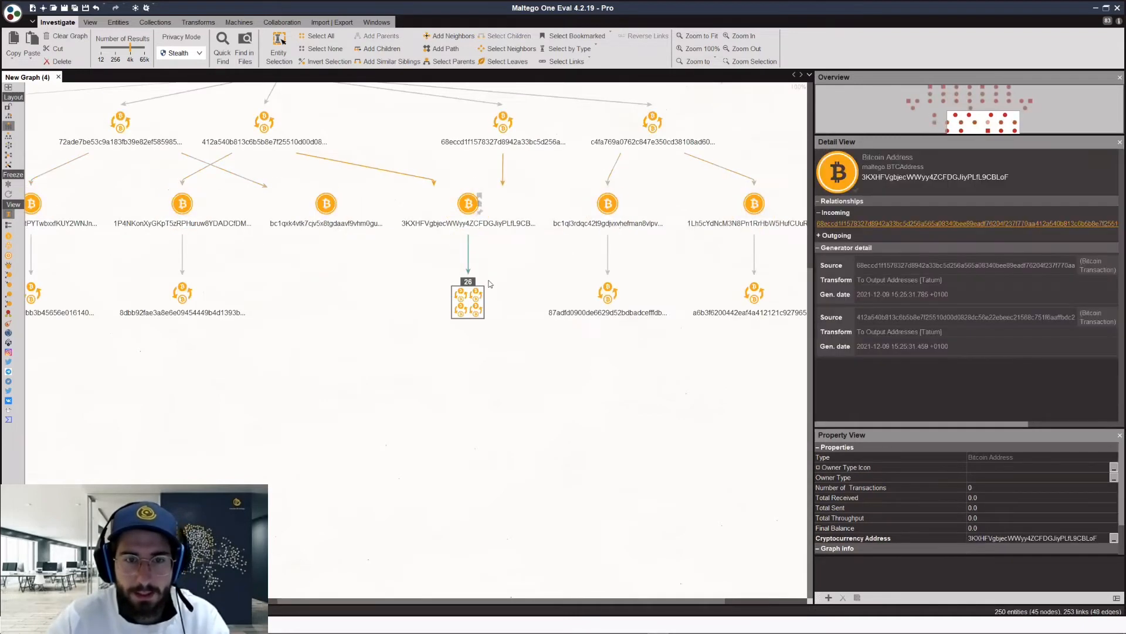
pyautogui.click(472, 296)
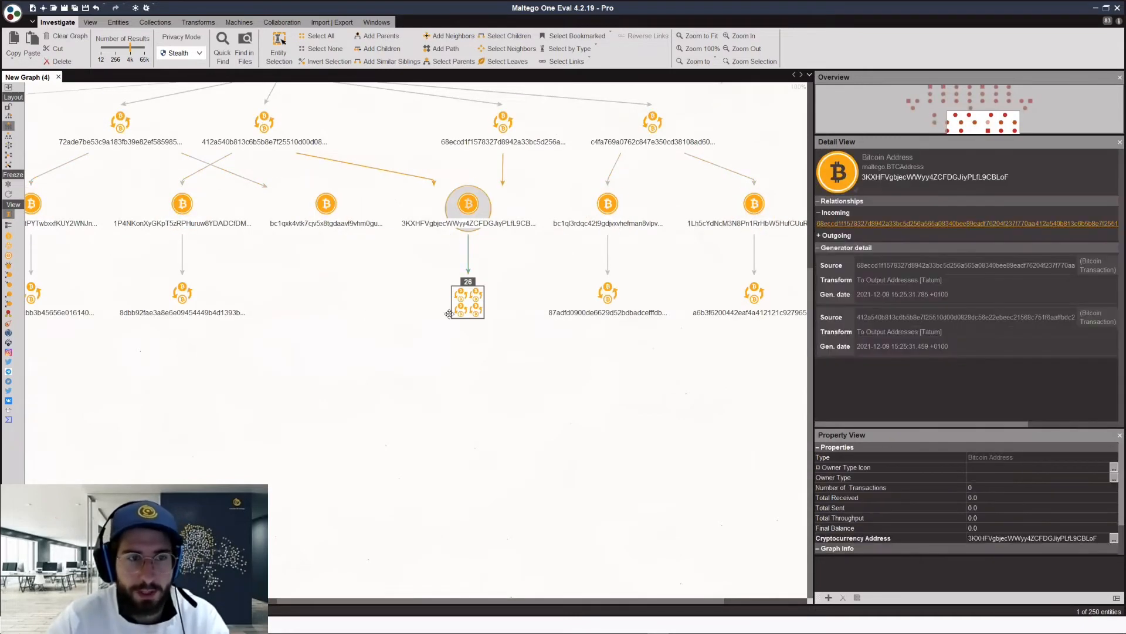
pyautogui.moveTo(180, 291); pyautogui.dragTo(282, 294)
pyautogui.click(283, 295)
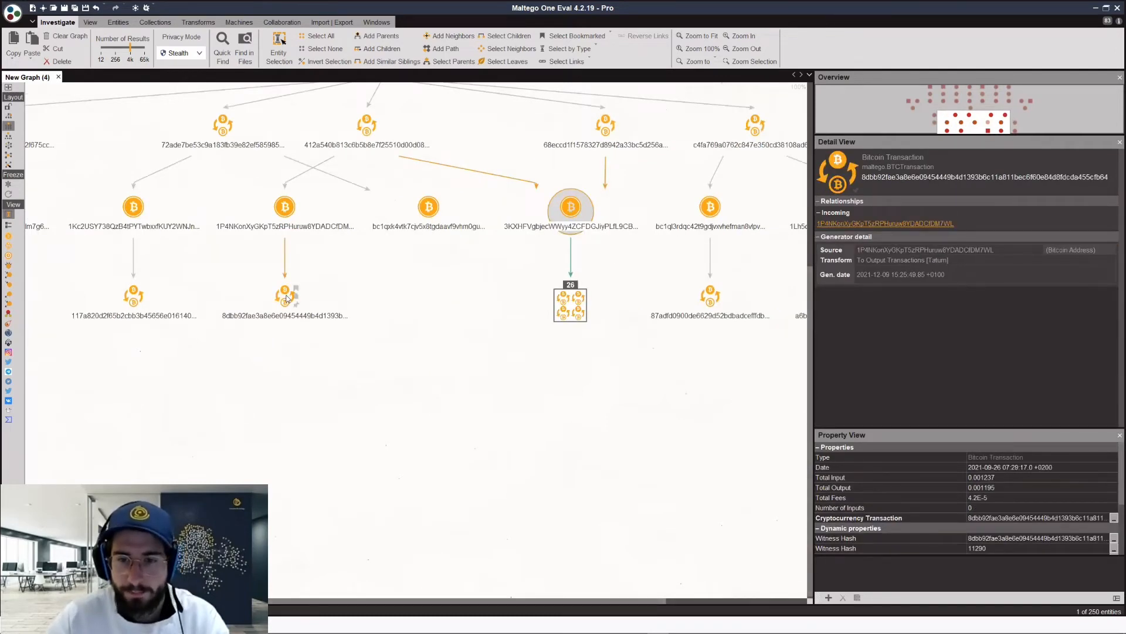
pyautogui.moveTo(425, 273); pyautogui.dragTo(357, 288)
# Select the output address linked to the 26 transactions and run the Annotate Address Balance [Tatum] transform on it
pyautogui.moveTo(476, 228); pyautogui.dragTo(450, 234)
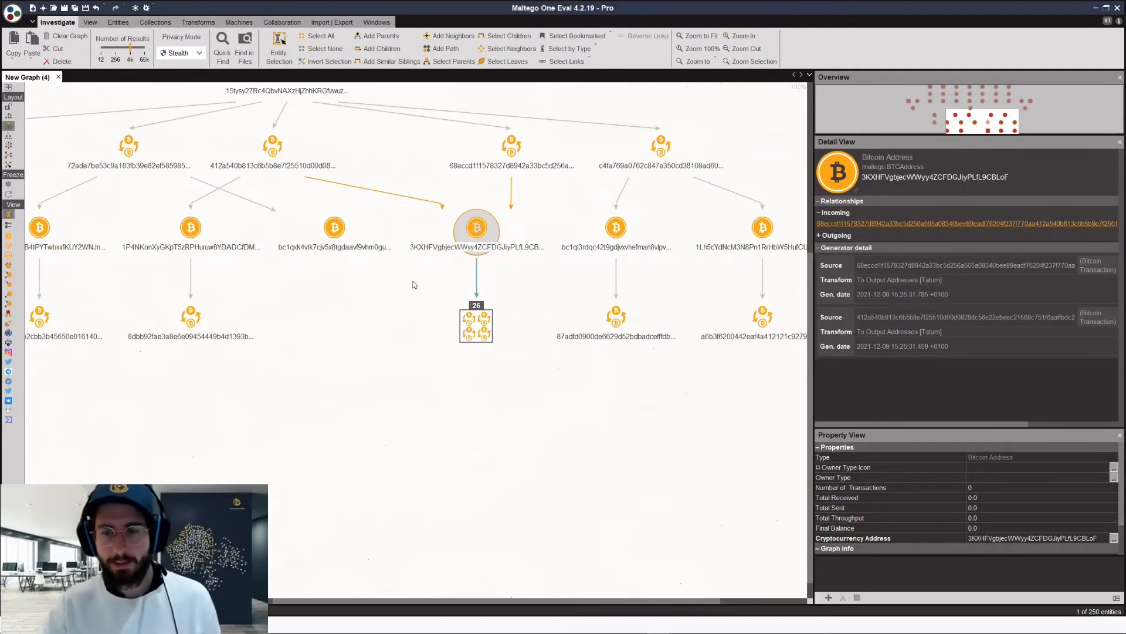
pyautogui.rightClick(410, 282)
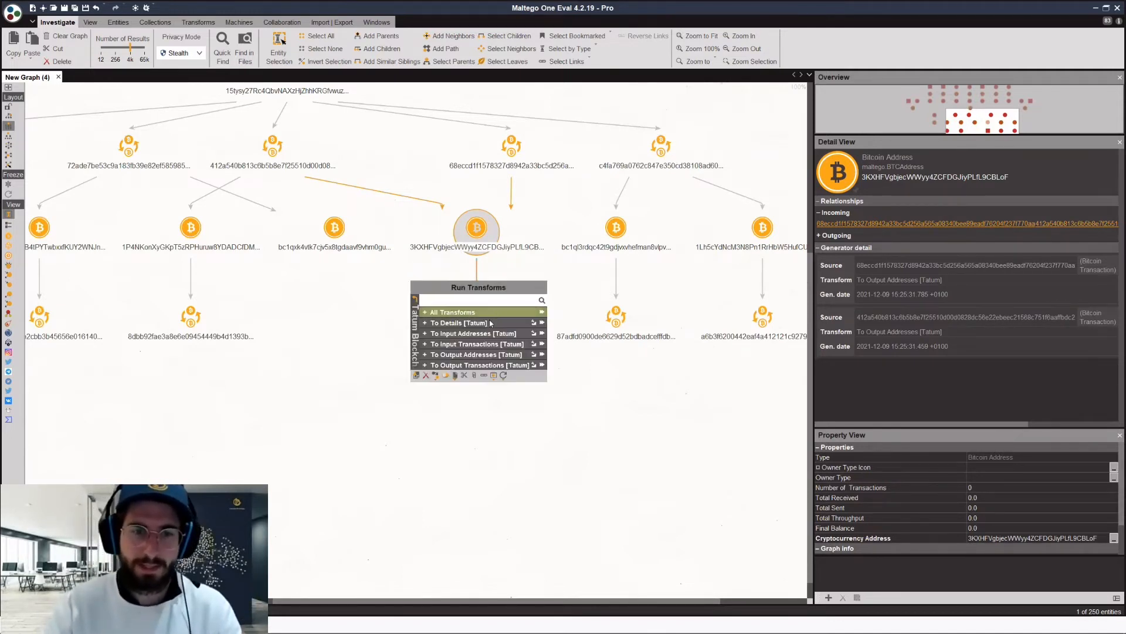
pyautogui.click(489, 323)
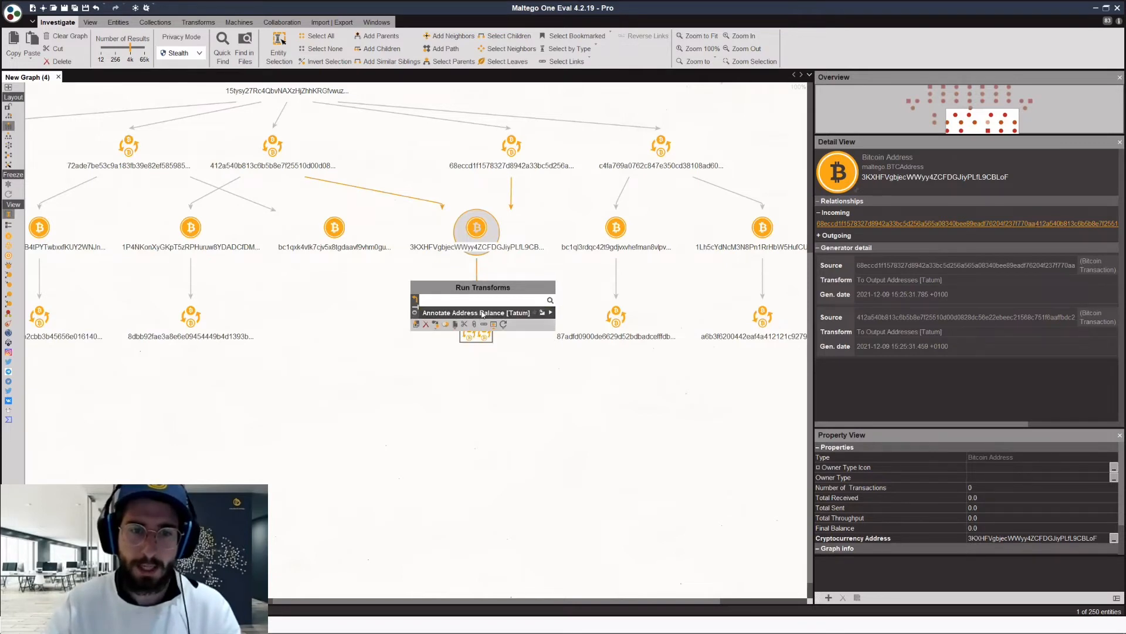
pyautogui.click(483, 313)
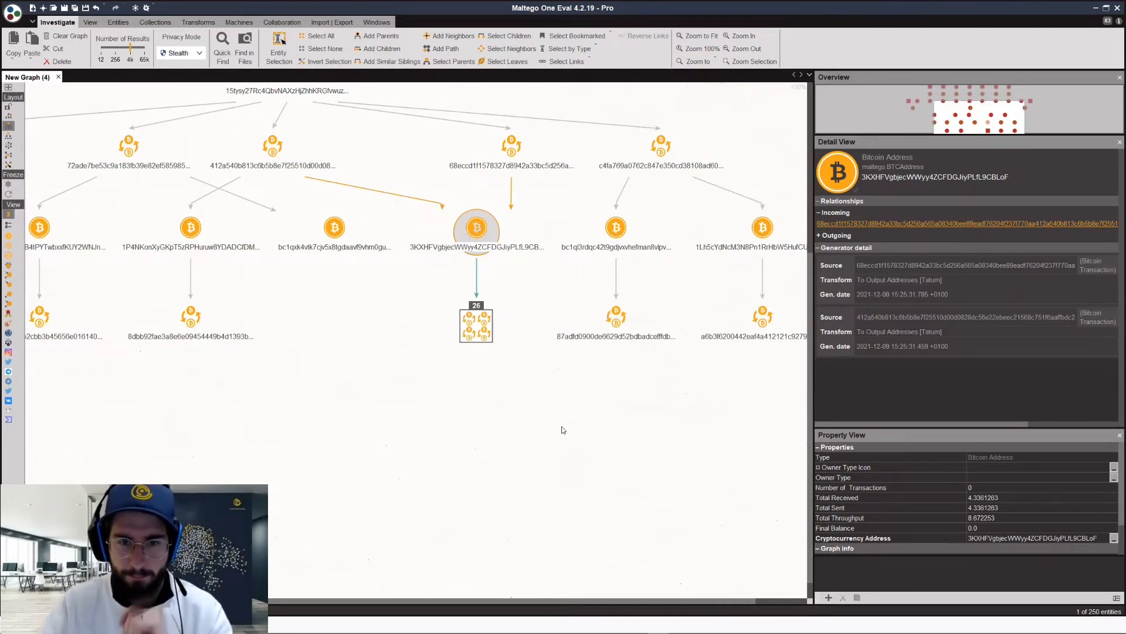
# Release the 26 output transactions below the annotated address from their collection so that each appears as a separate entity
pyautogui.scroll(-5, 556, 422)
pyautogui.scroll(-3, 556, 423)
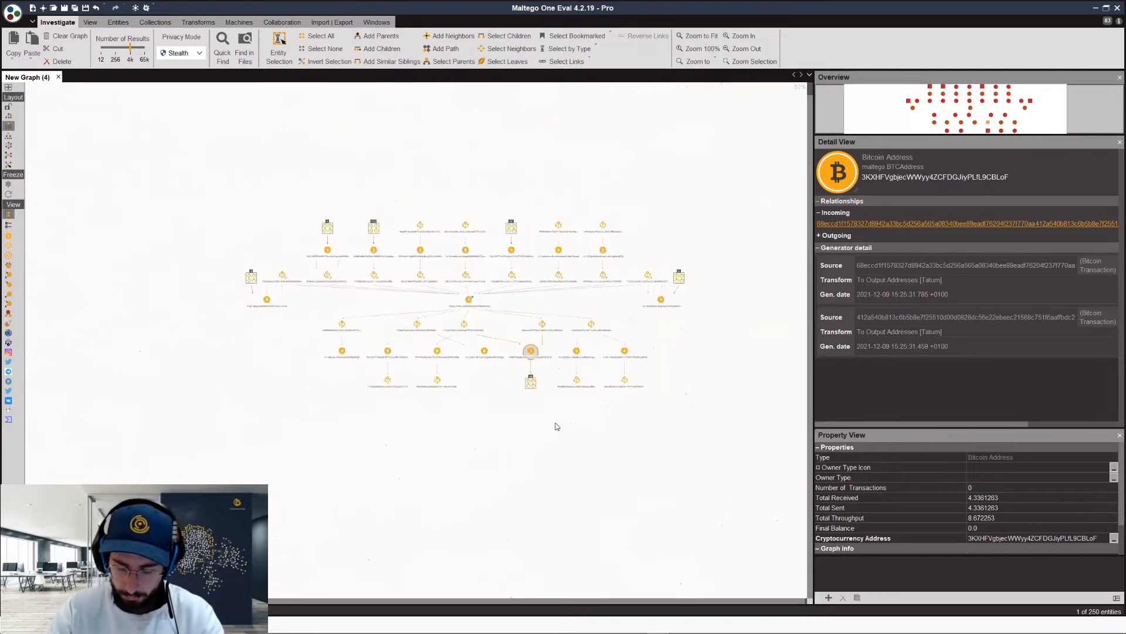
pyautogui.scroll(3, 451, 390)
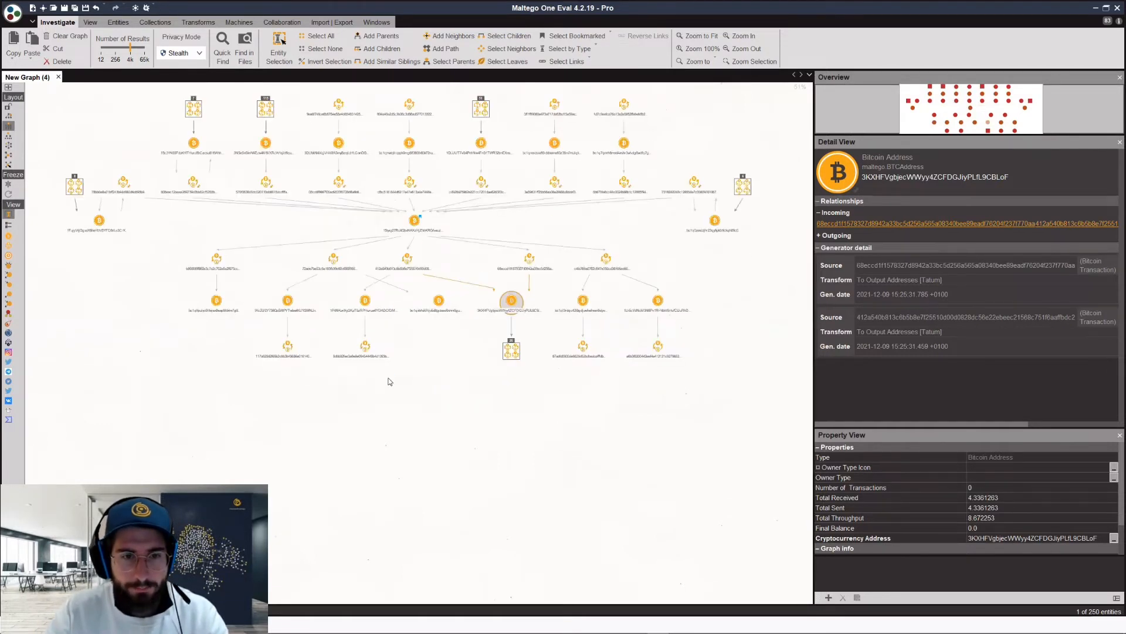
pyautogui.click(519, 343)
pyautogui.doubleClick(520, 354)
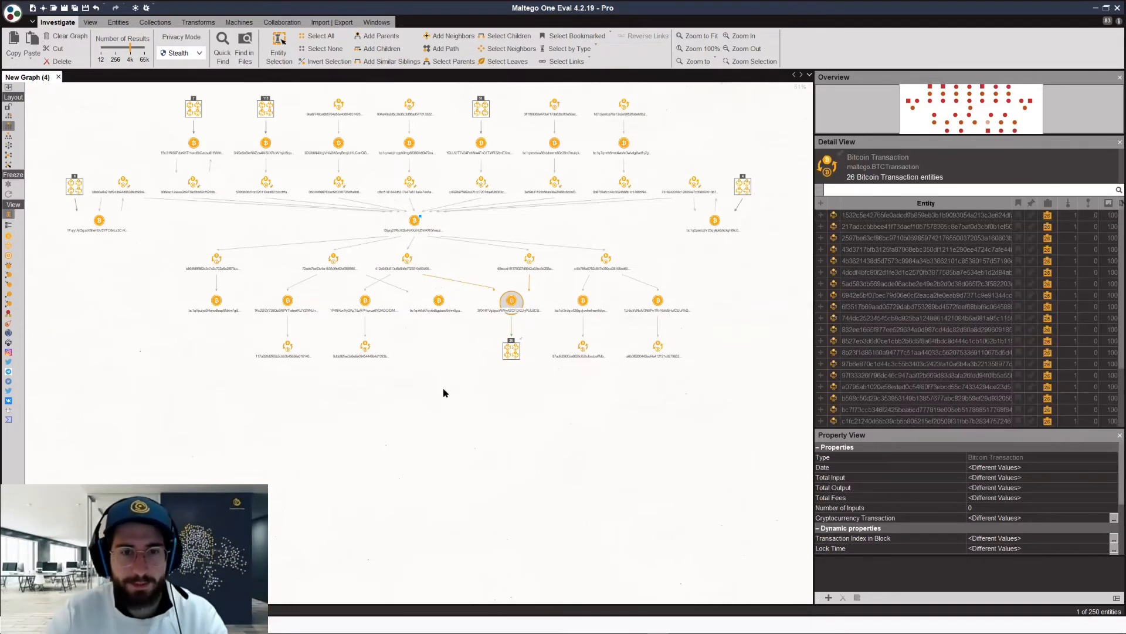
pyautogui.scroll(-2, 443, 390)
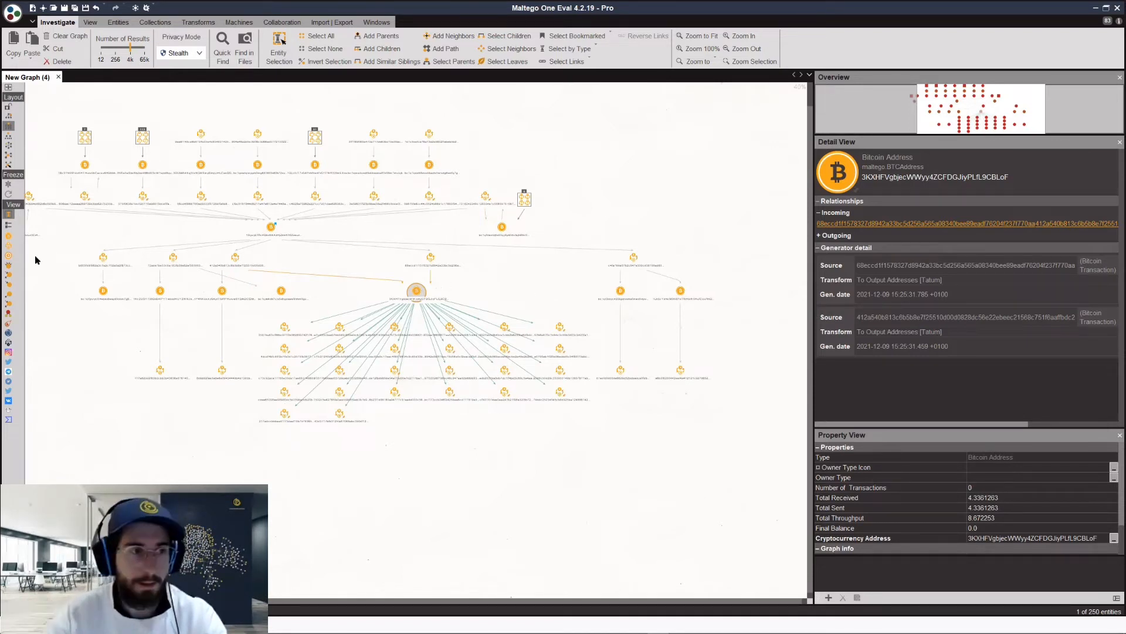
# Size the entities by their incoming links, inspect the largest address in the upper row, and restore the normal icon view
pyautogui.click(9, 286)
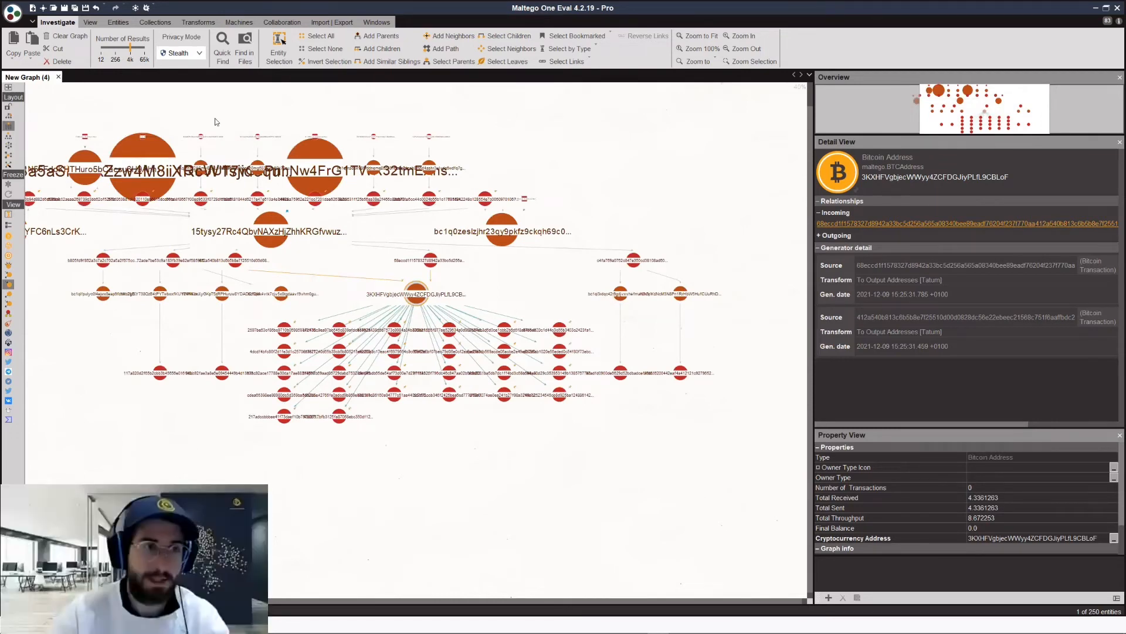
pyautogui.click(130, 139)
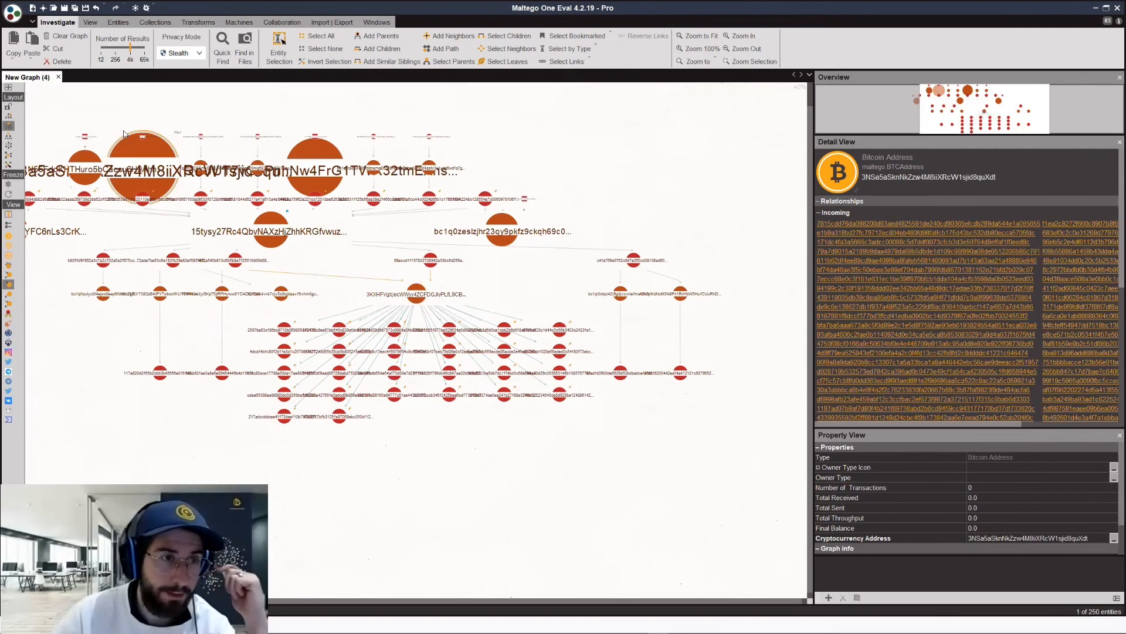
pyautogui.scroll(3, 168, 176)
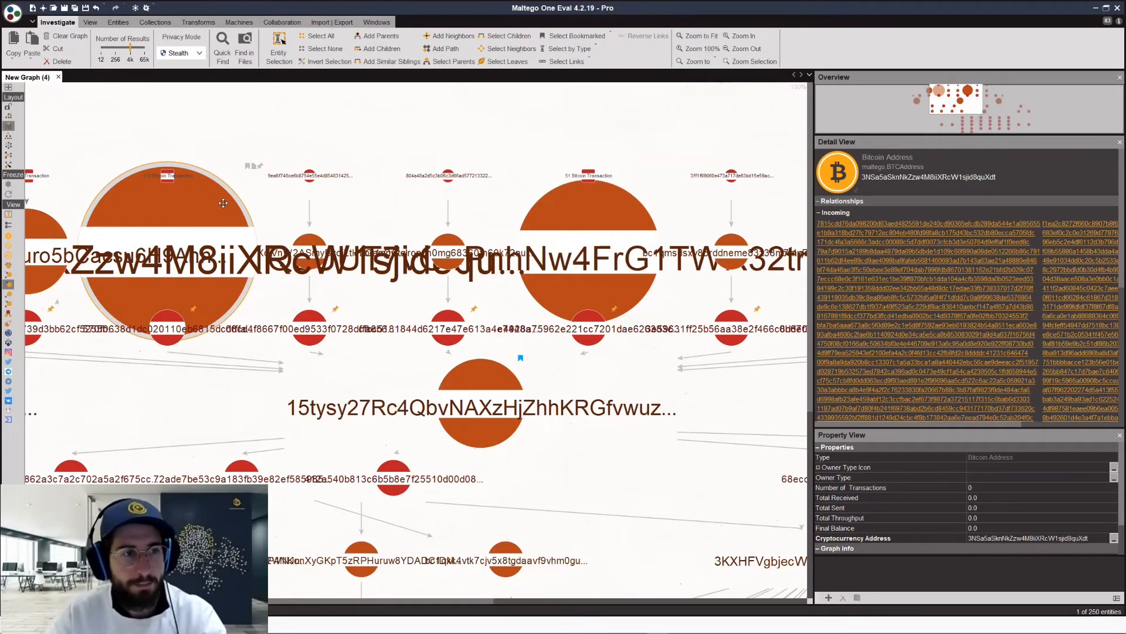
pyautogui.scroll(-3, 227, 202)
pyautogui.click(9, 215)
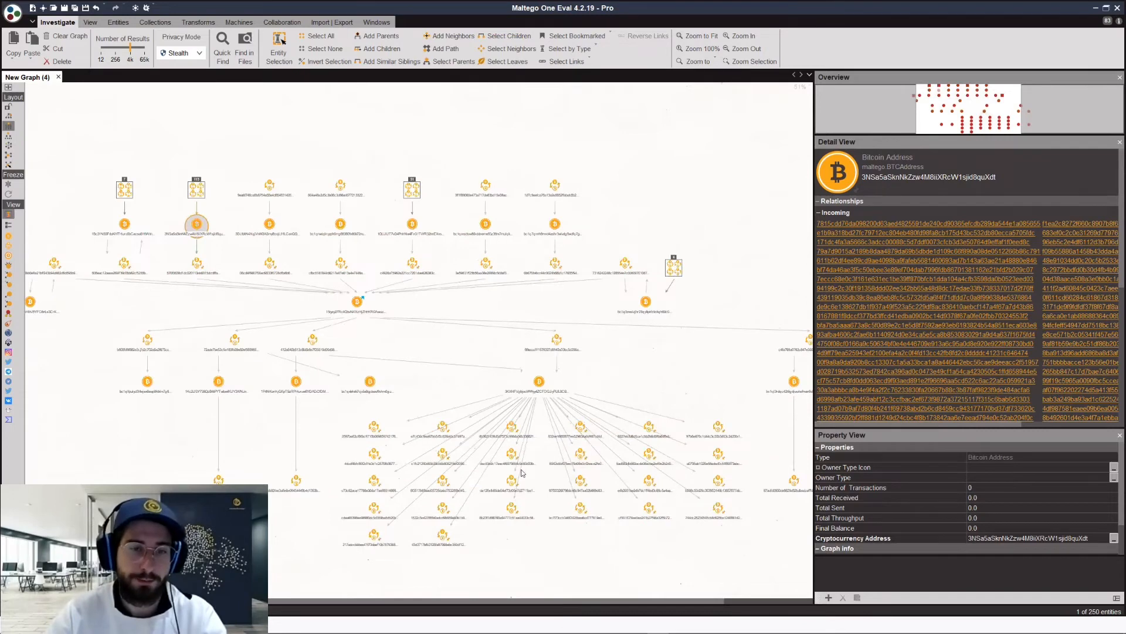
# Switch the graph to the view that sizes transactions by their value and rearrange the layout so the large transactions no longer overlap
pyautogui.moveTo(641, 526); pyautogui.dragTo(503, 460)
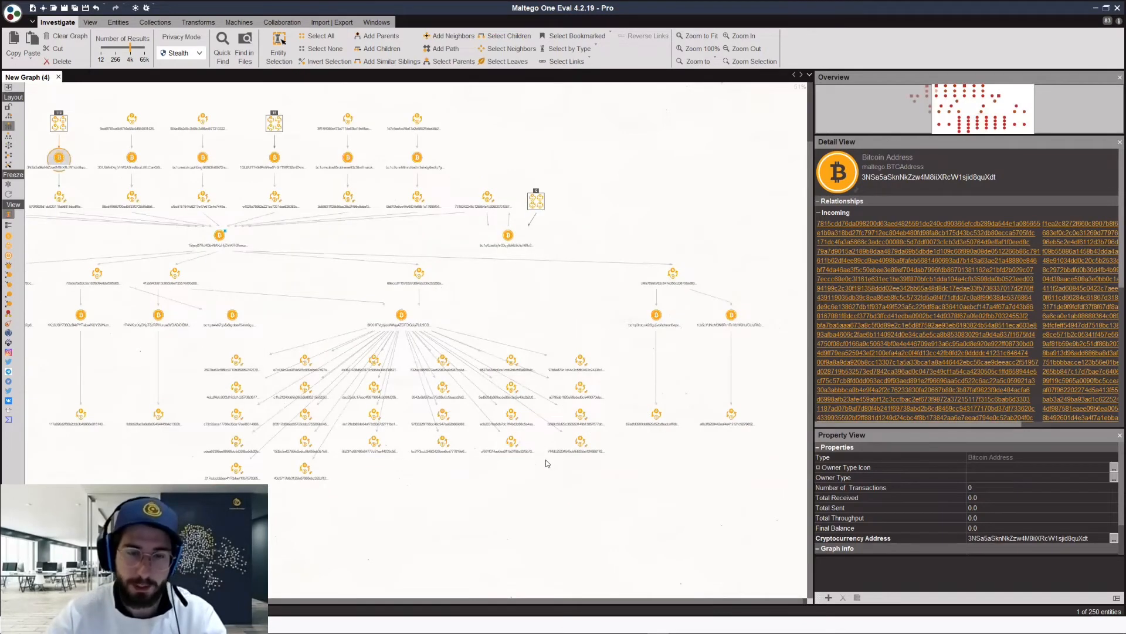
pyautogui.scroll(-2, 547, 462)
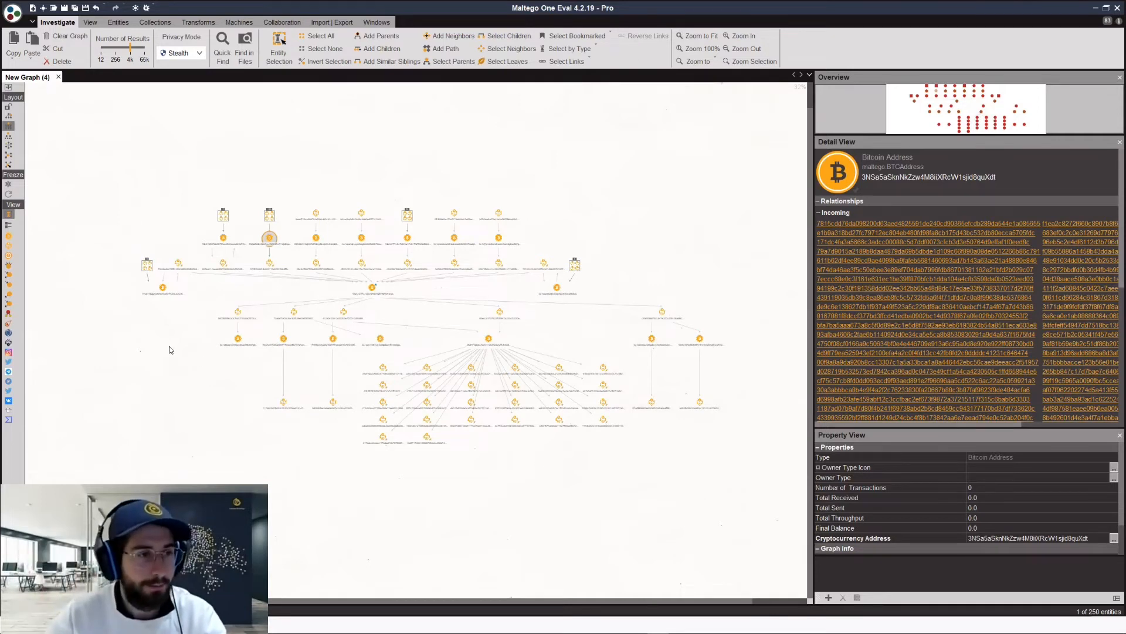
pyautogui.click(9, 256)
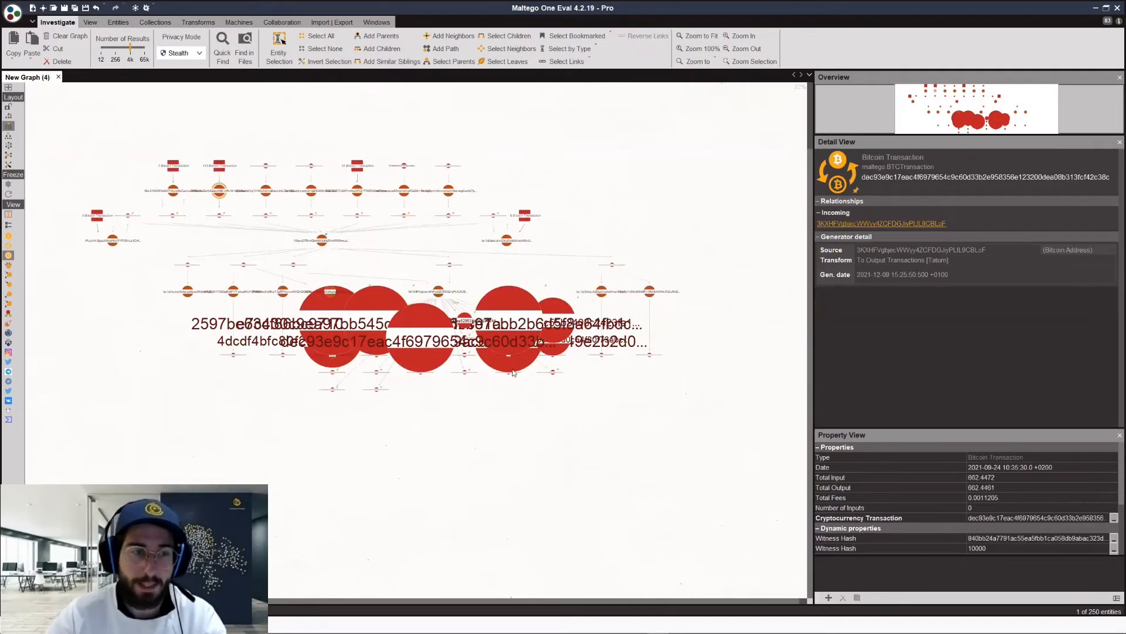
pyautogui.click(9, 125)
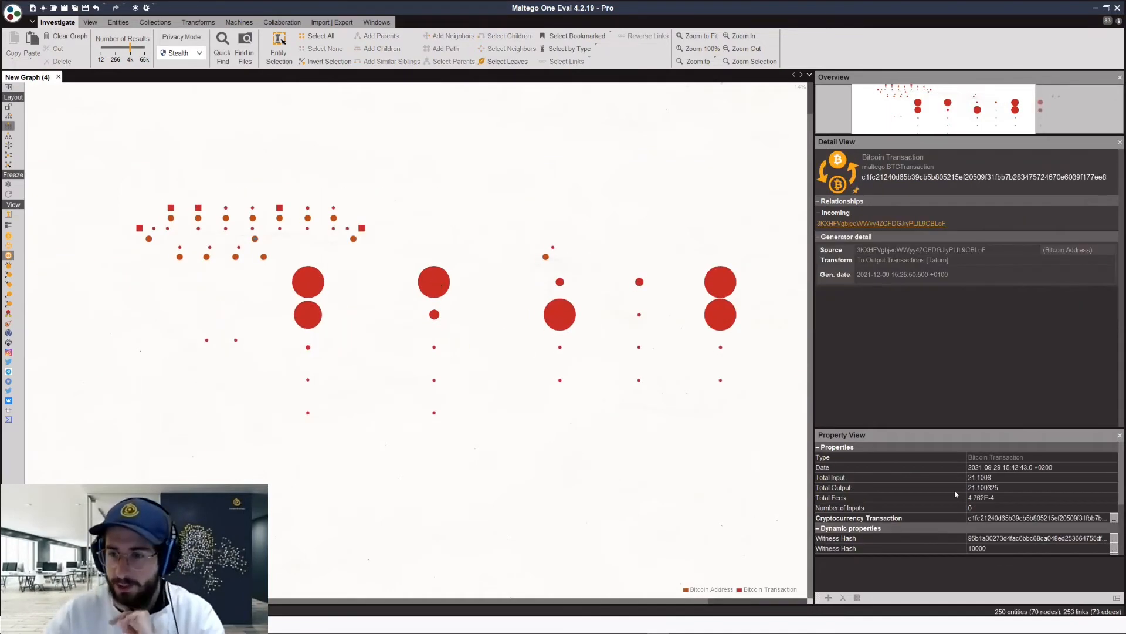
# Compare the date, total input, total output and fees of the largest output transactions of the annotated address
pyautogui.click(436, 284)
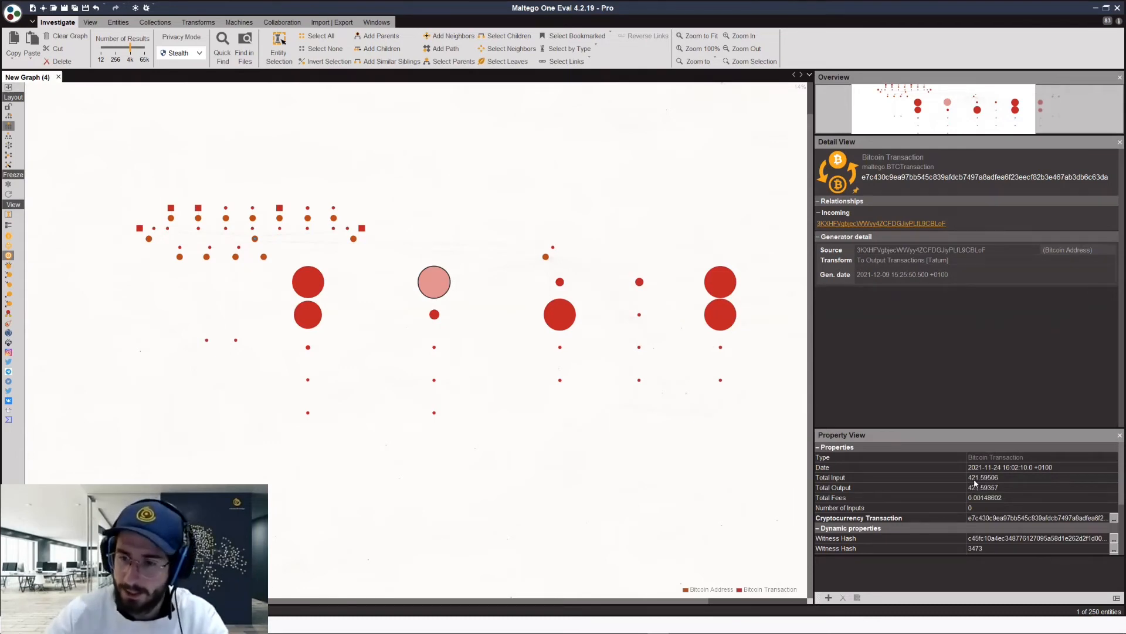
pyautogui.click(312, 280)
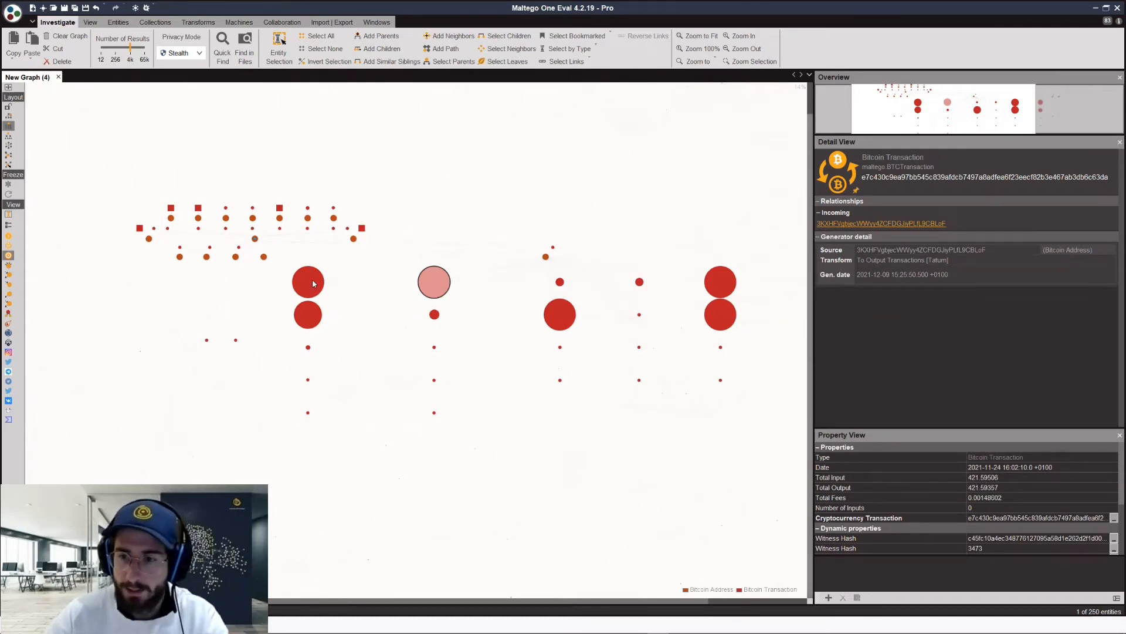
pyautogui.click(310, 312)
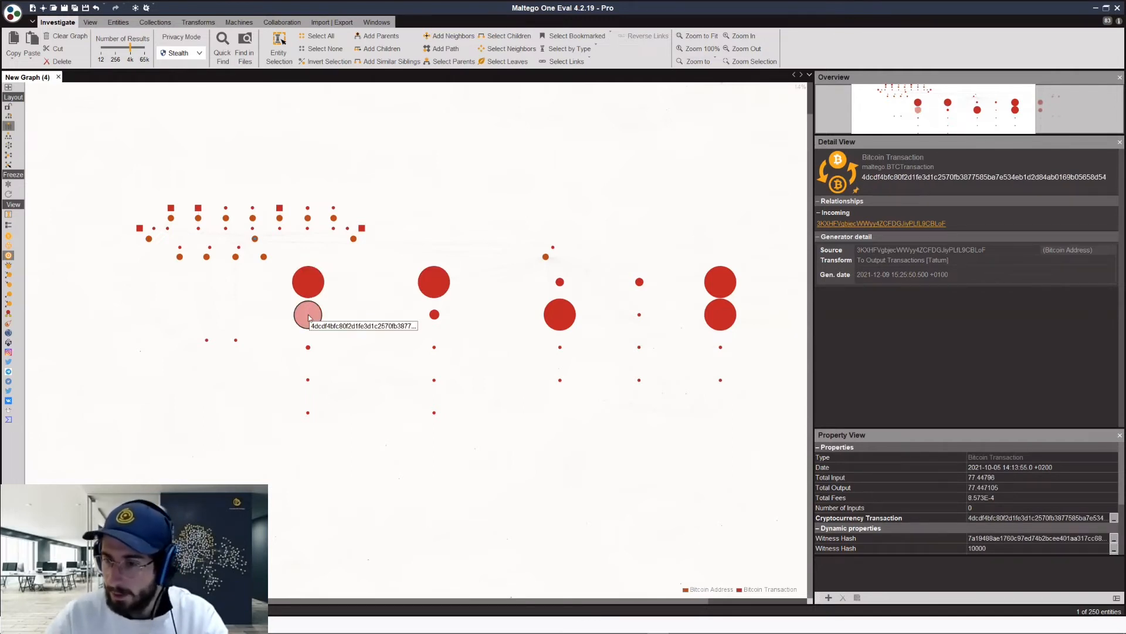
pyautogui.click(560, 314)
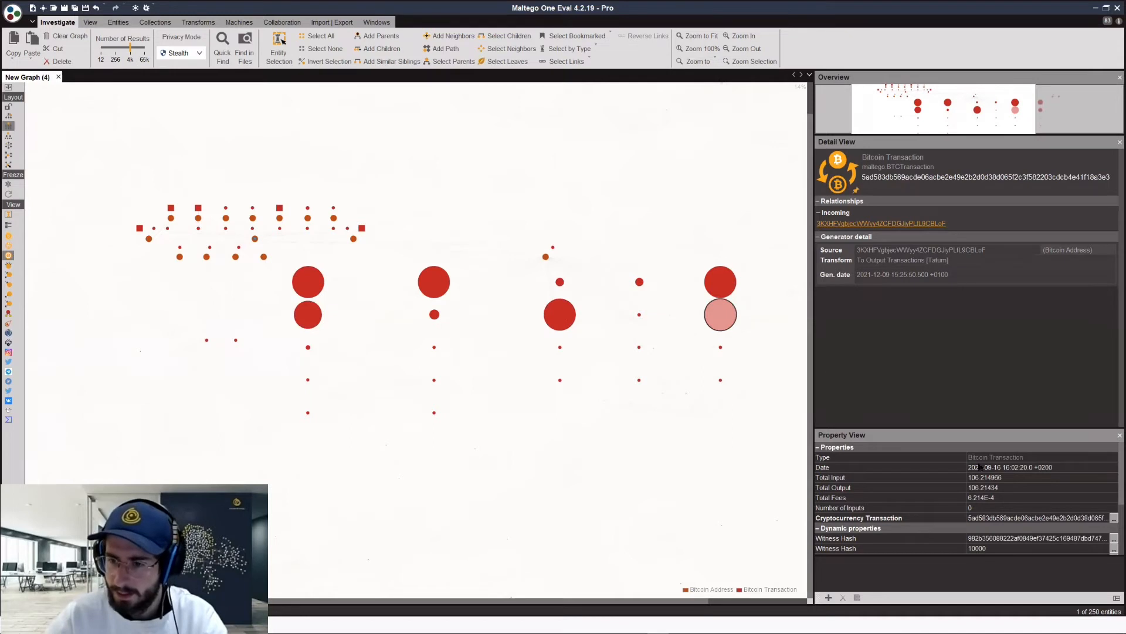
pyautogui.click(728, 283)
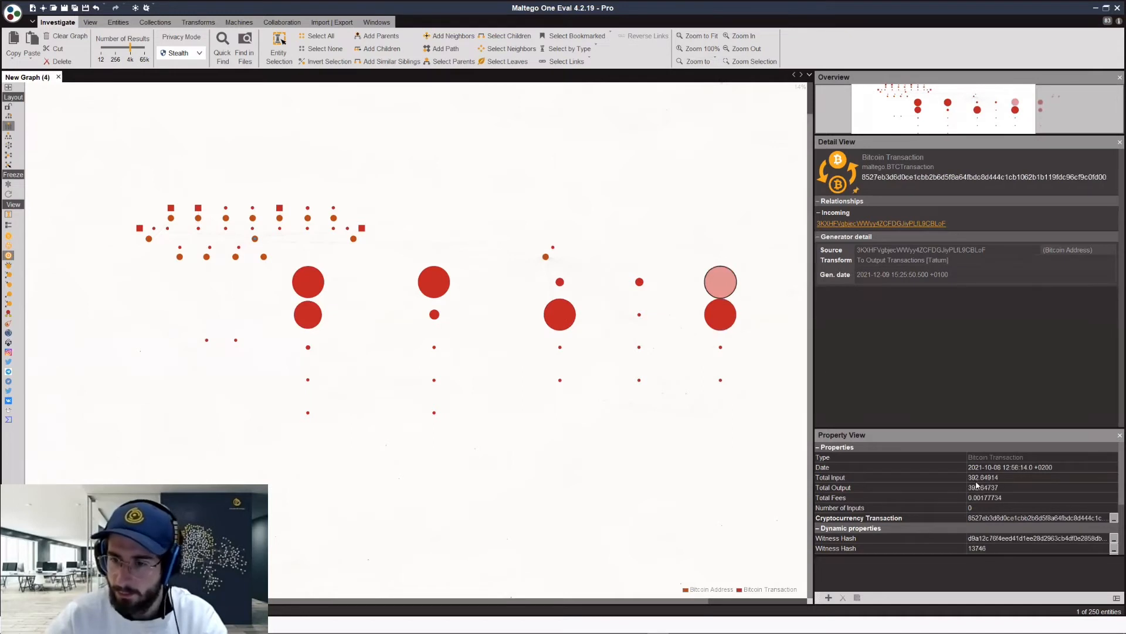
pyautogui.click(641, 442)
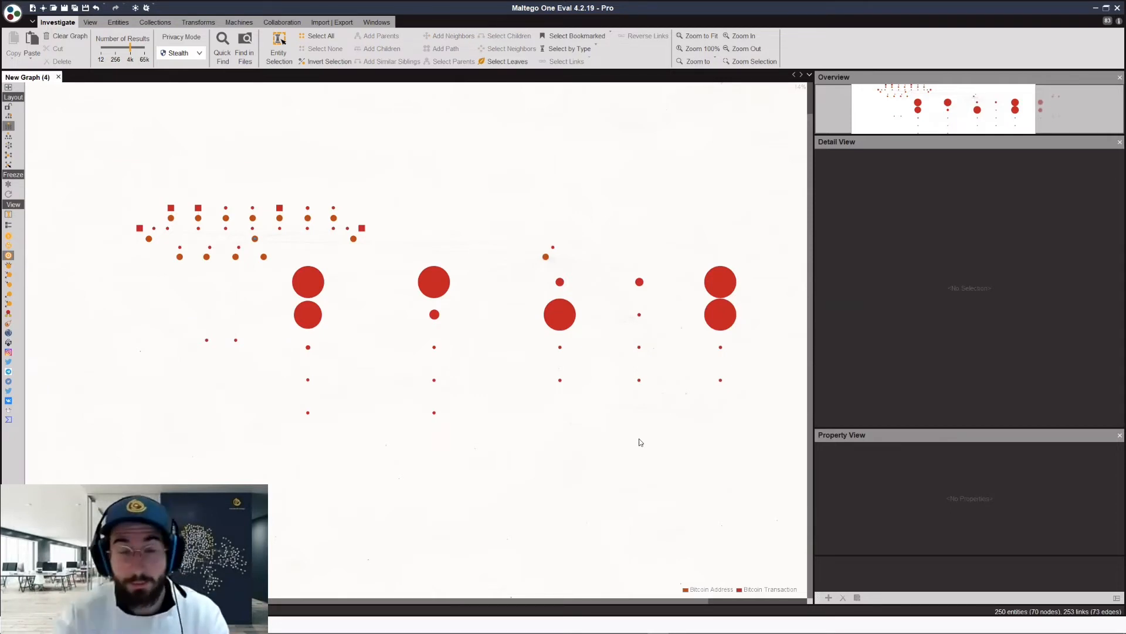
# Examine the annotated address and its links to the incoming and large outgoing transactions in the value-sized view
pyautogui.click(547, 256)
pyautogui.scroll(2, 547, 256)
pyautogui.click(598, 250)
pyautogui.scroll(3, 598, 250)
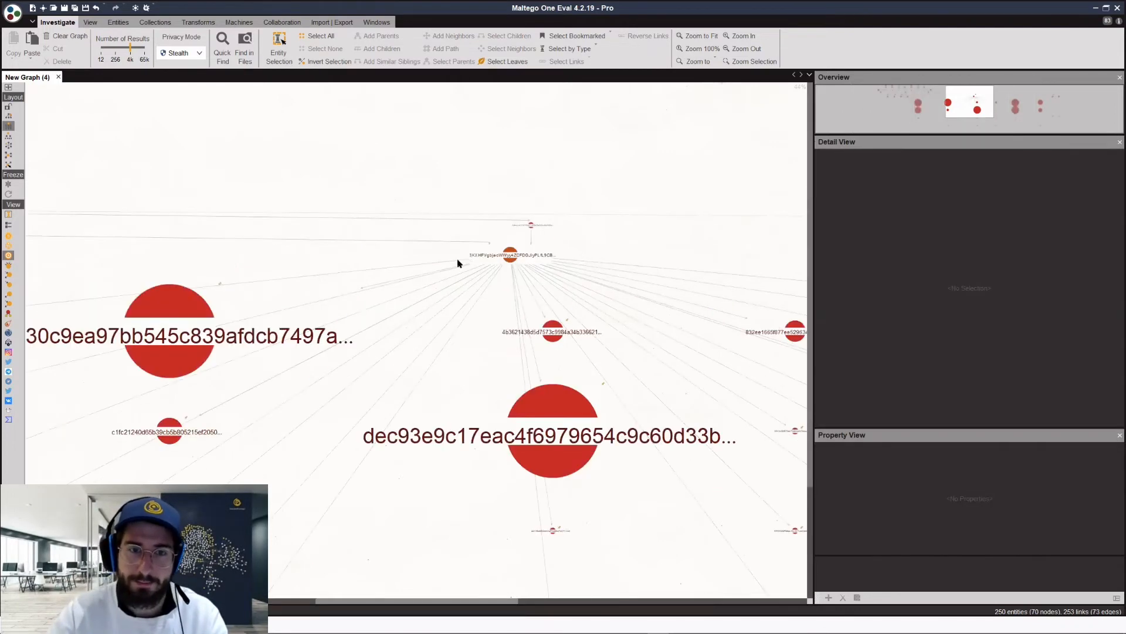
pyautogui.click(460, 259)
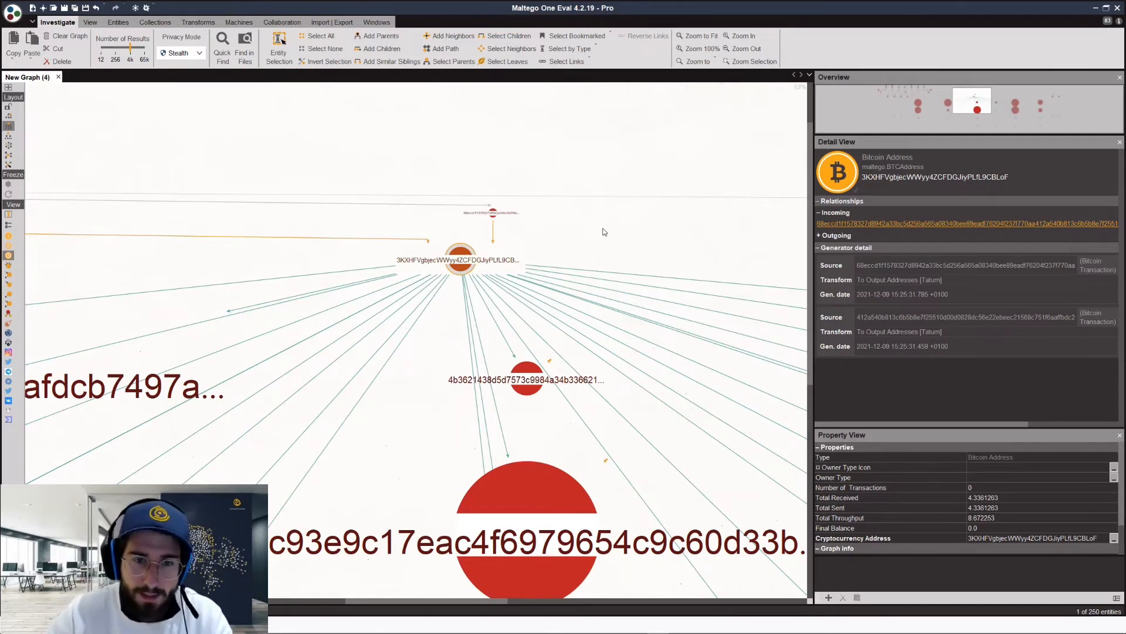
pyautogui.scroll(-2, 605, 231)
pyautogui.scroll(-4, 604, 231)
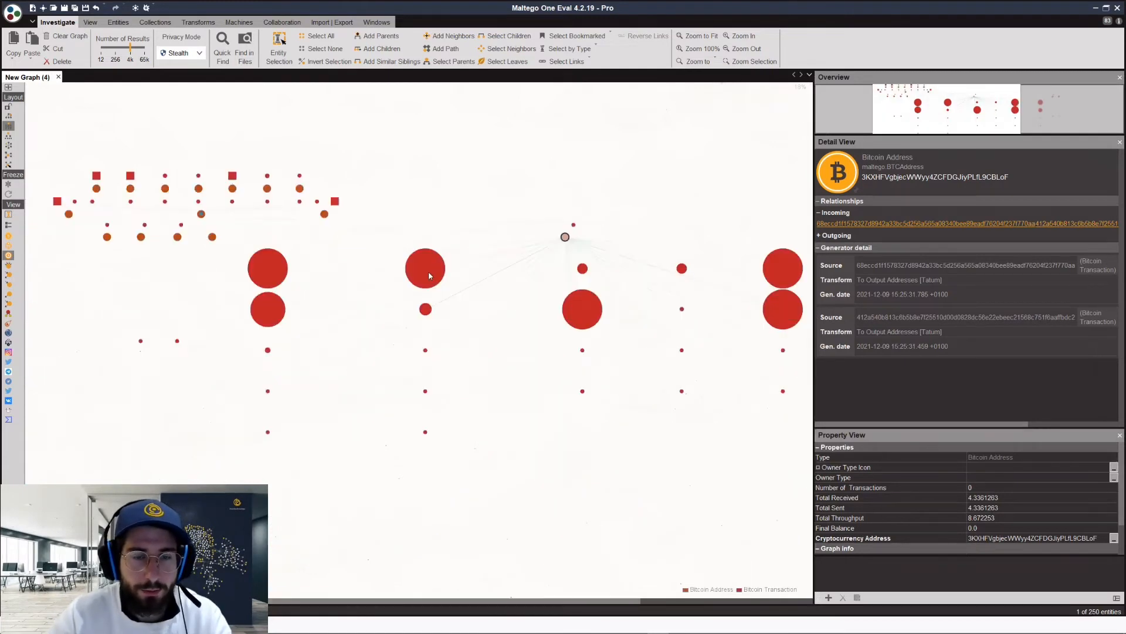
# Select all 26 separate output transactions of the annotated address and return them to a single collection
pyautogui.scroll(-2, 423, 256)
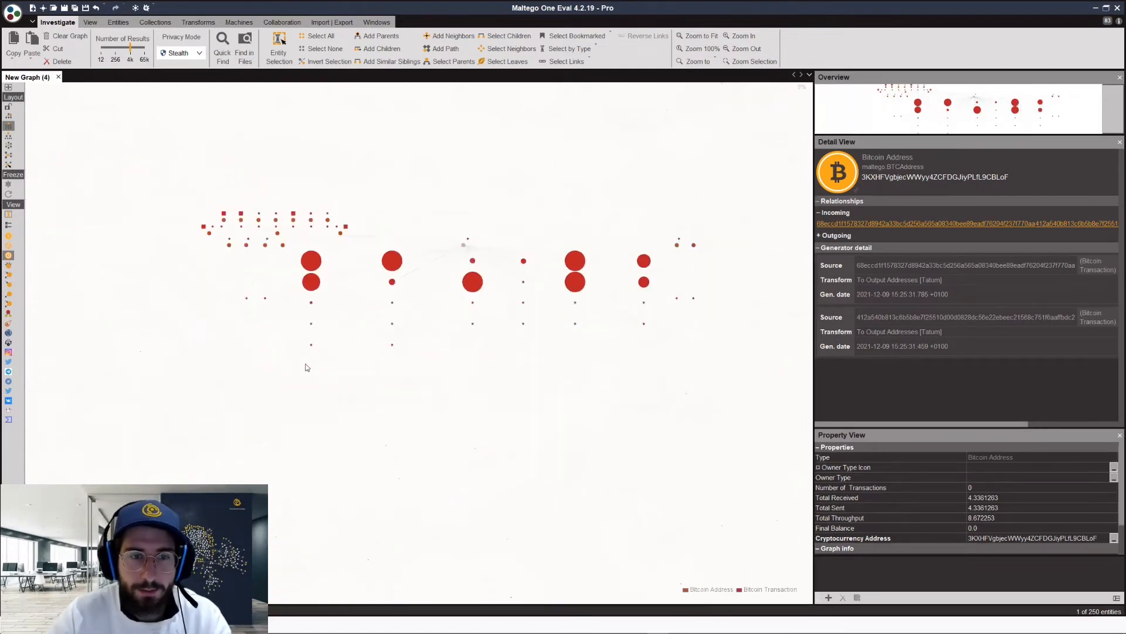
pyautogui.moveTo(301, 365); pyautogui.dragTo(660, 252)
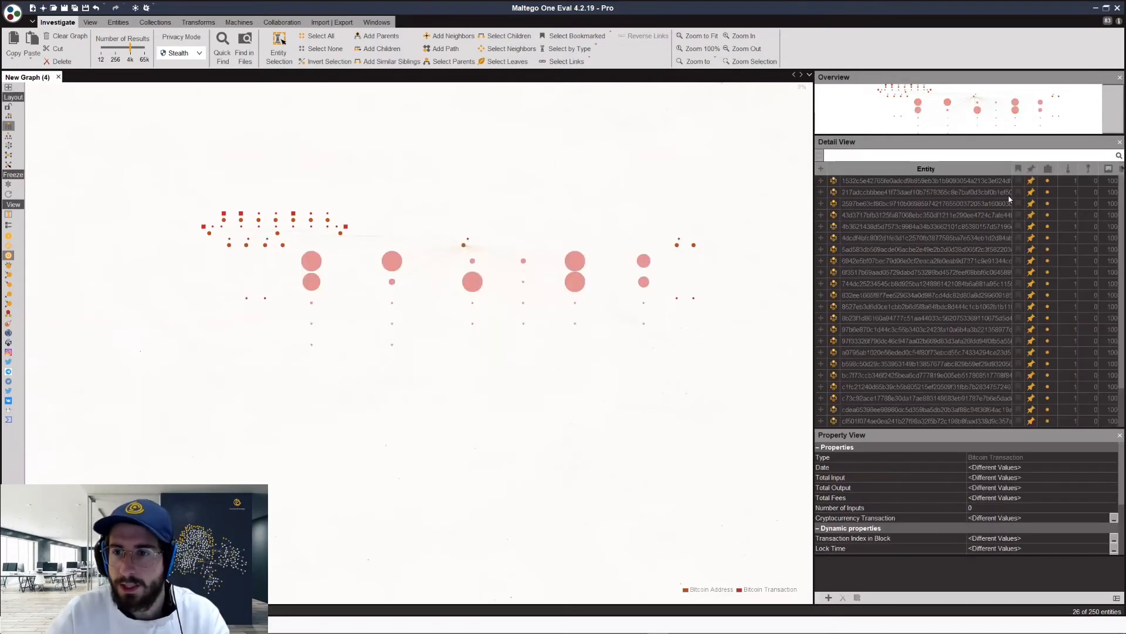
pyautogui.click(1032, 184)
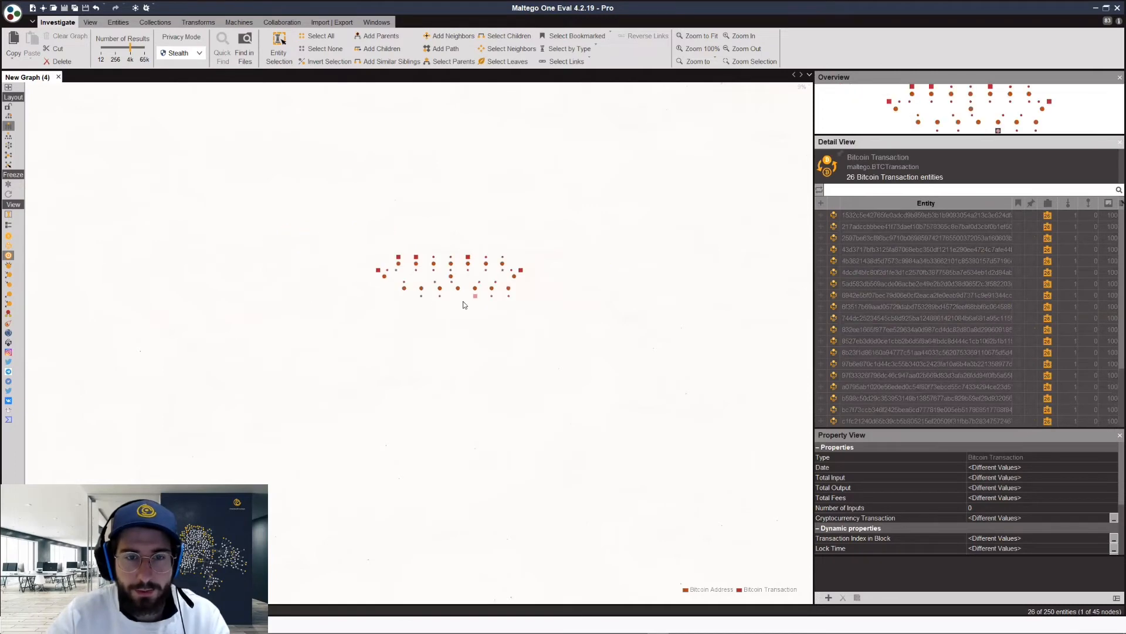
pyautogui.scroll(3, 463, 301)
# Clear the selection and restore the graph's normal icon view
pyautogui.click(444, 320)
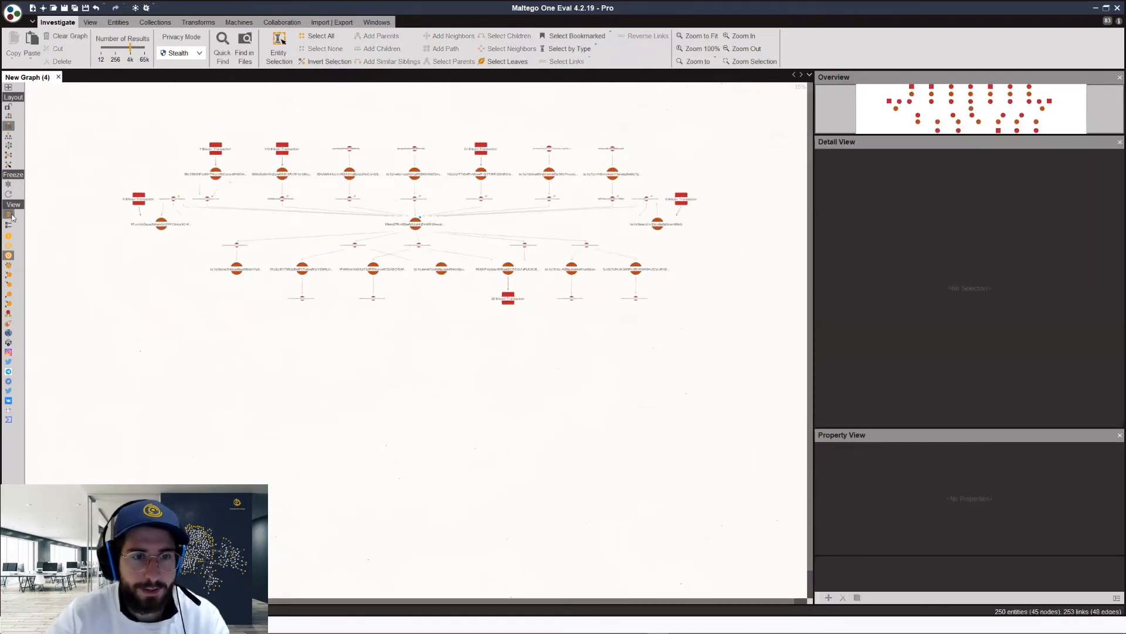
pyautogui.scroll(1, 472, 302)
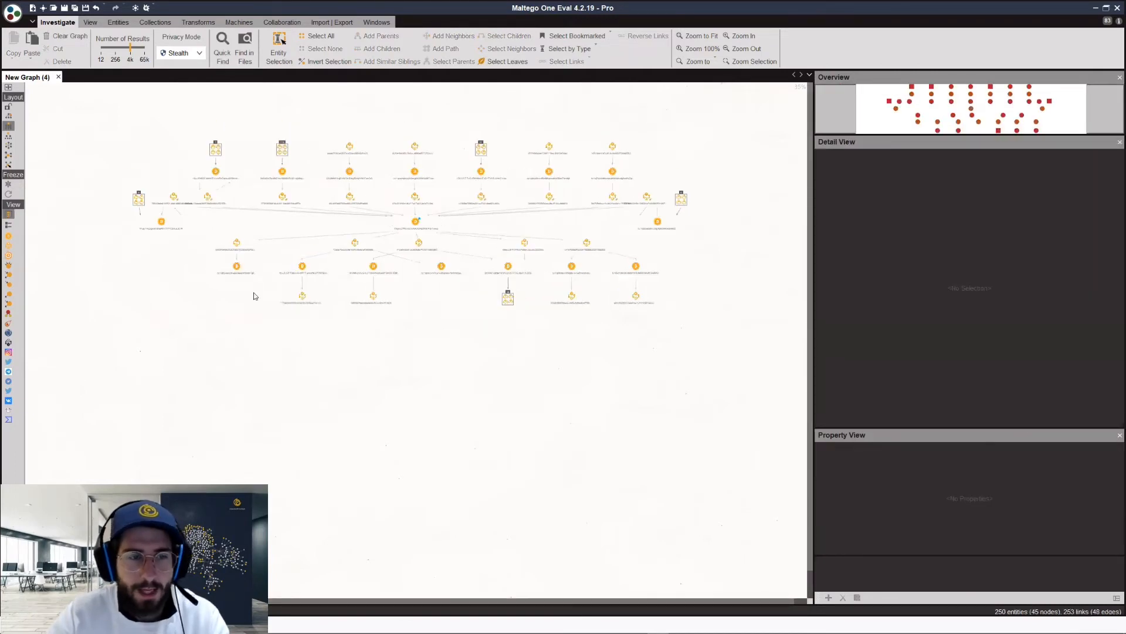
pyautogui.click(173, 284)
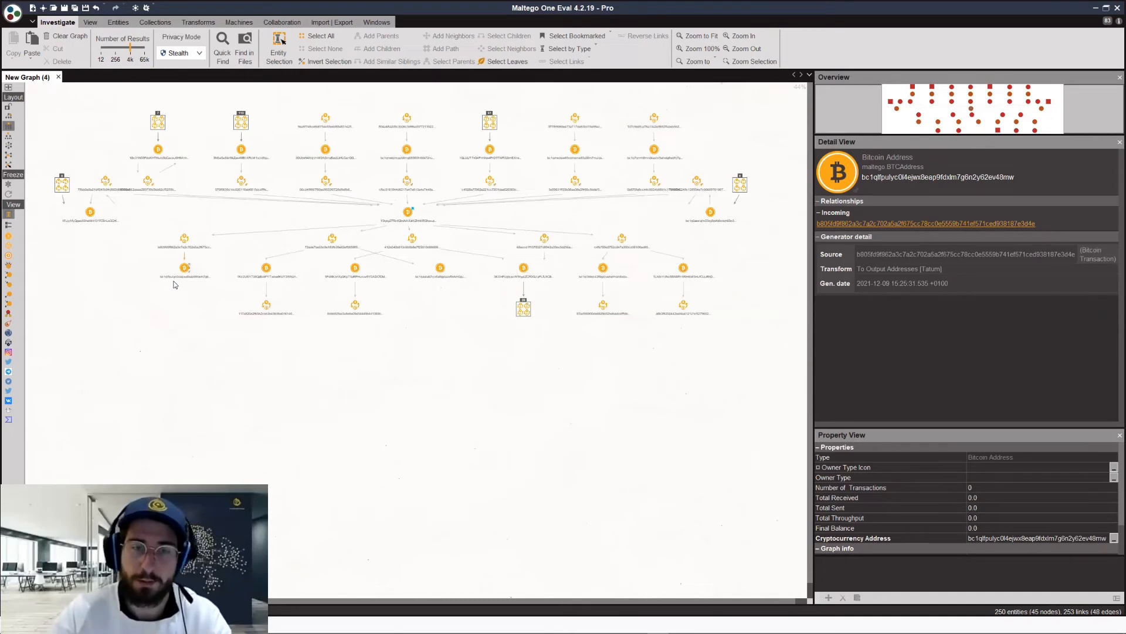
# Select the seven recipient addresses below the central address's output transactions and run the To Wallet [CipherTrace] transform on them
pyautogui.click(138, 256)
pyautogui.moveTo(783, 289); pyautogui.dragTo(767, 291)
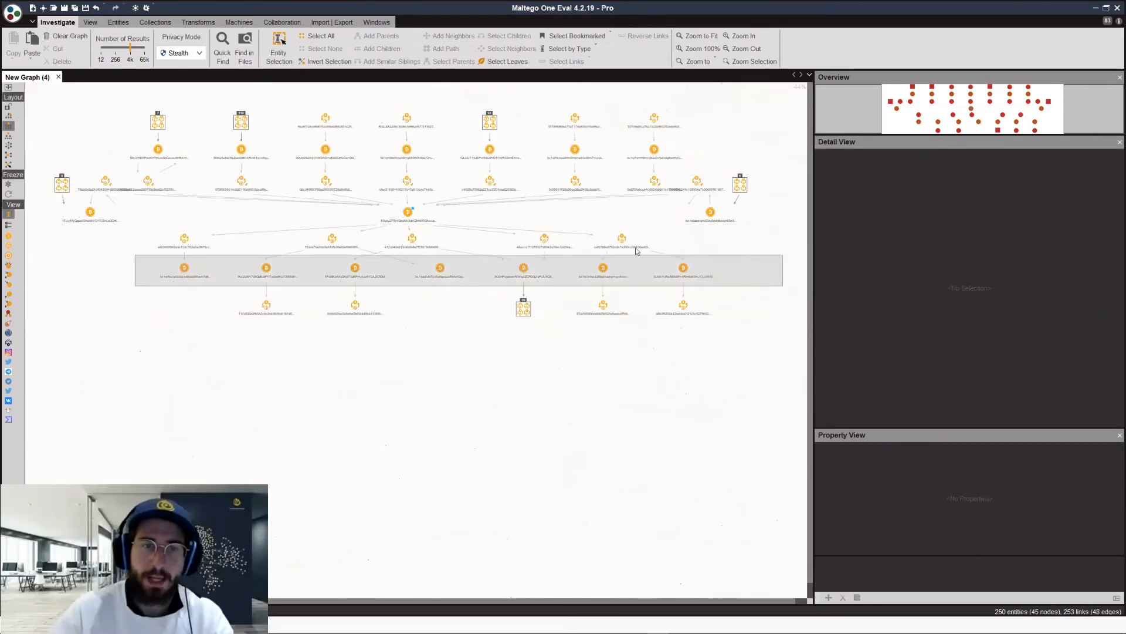
pyautogui.click(408, 212)
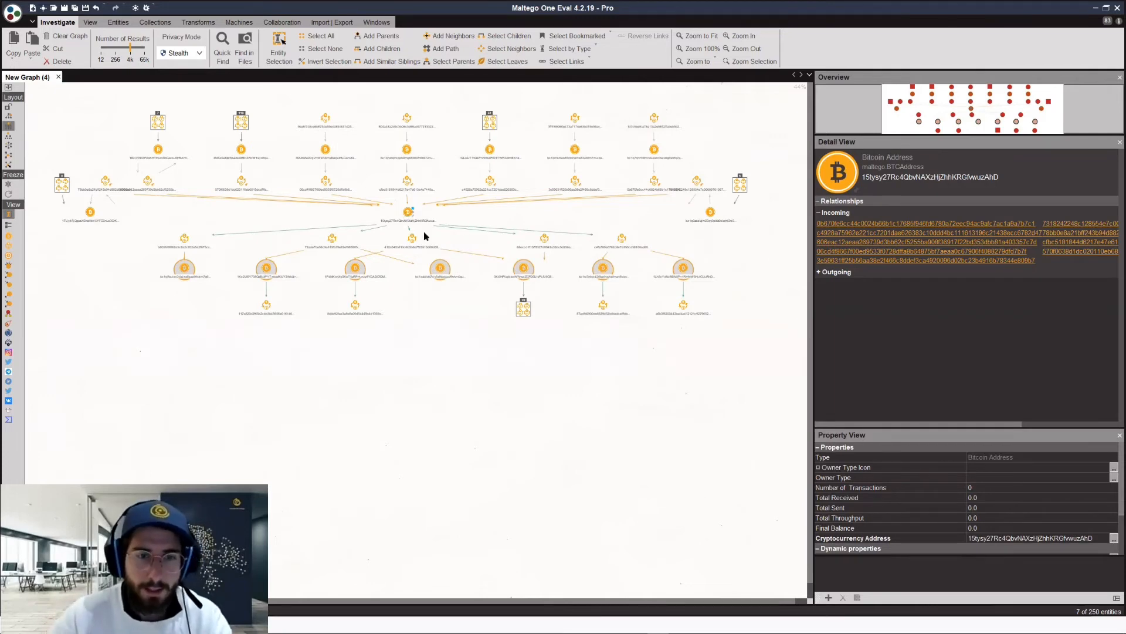
pyautogui.rightClick(446, 355)
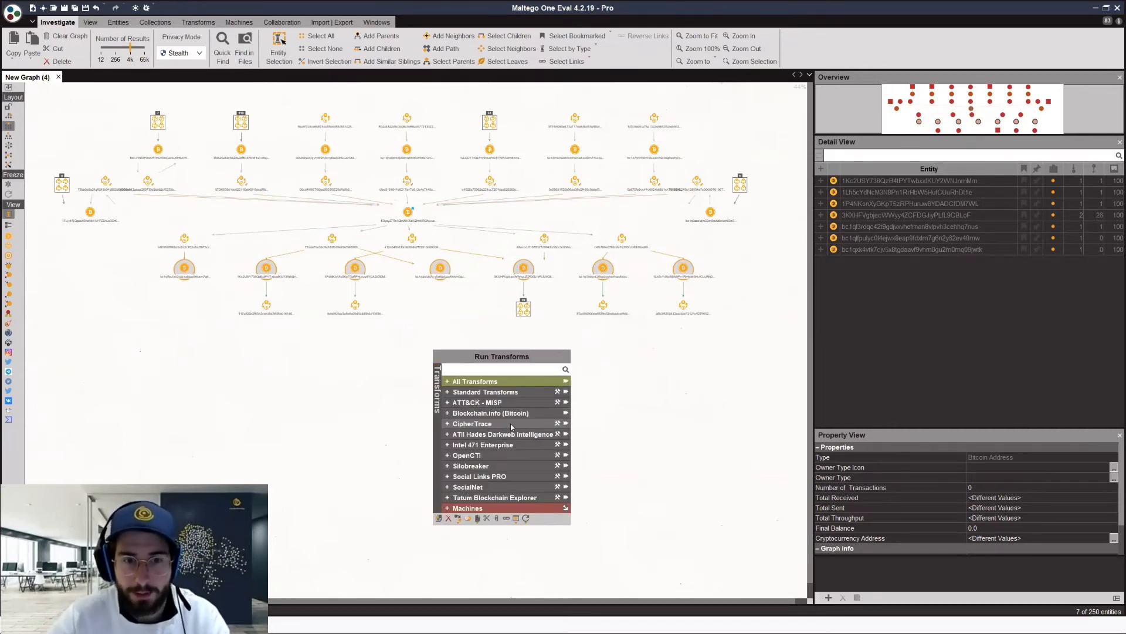
pyautogui.click(528, 423)
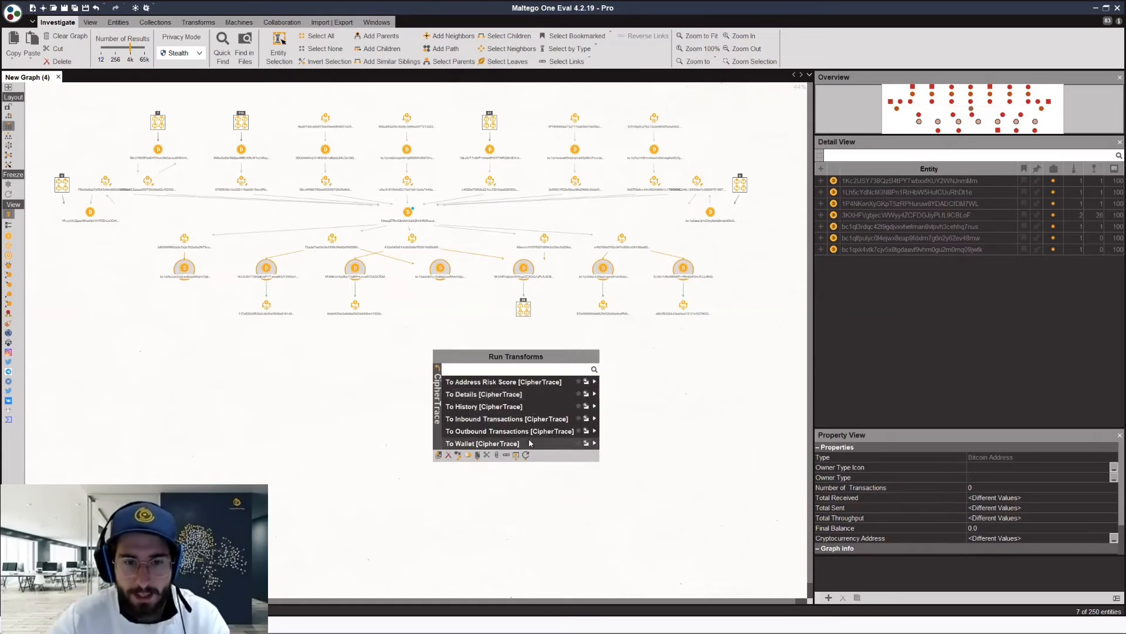
pyautogui.click(514, 404)
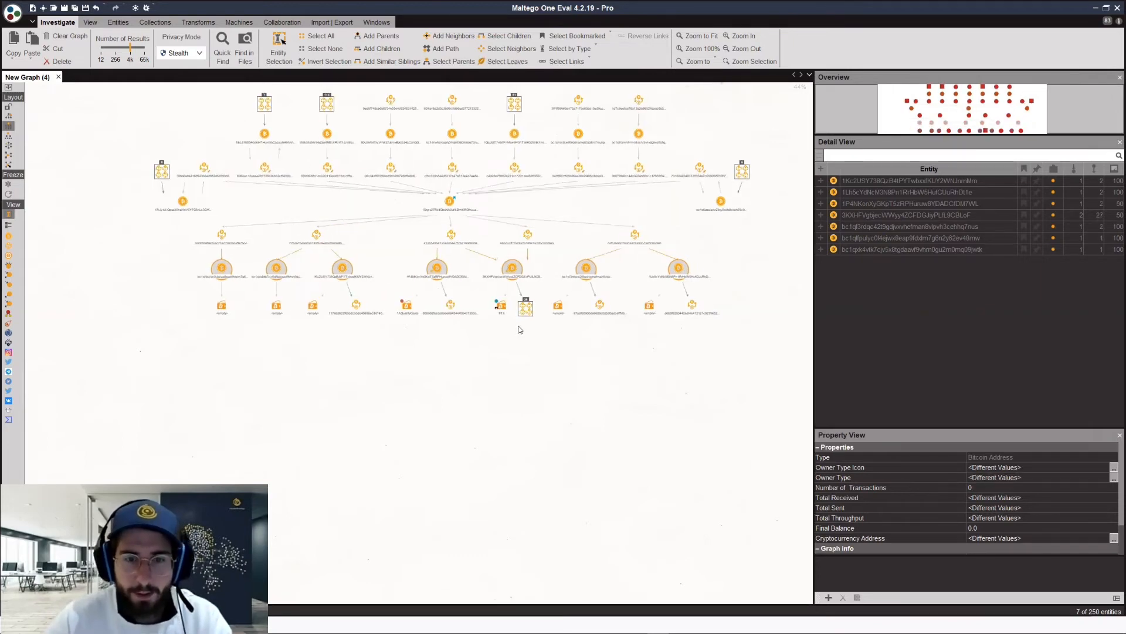
# Examine the FTX and 1AQualityCards wallets and their owner details, and clear the selection
pyautogui.scroll(2, 512, 326)
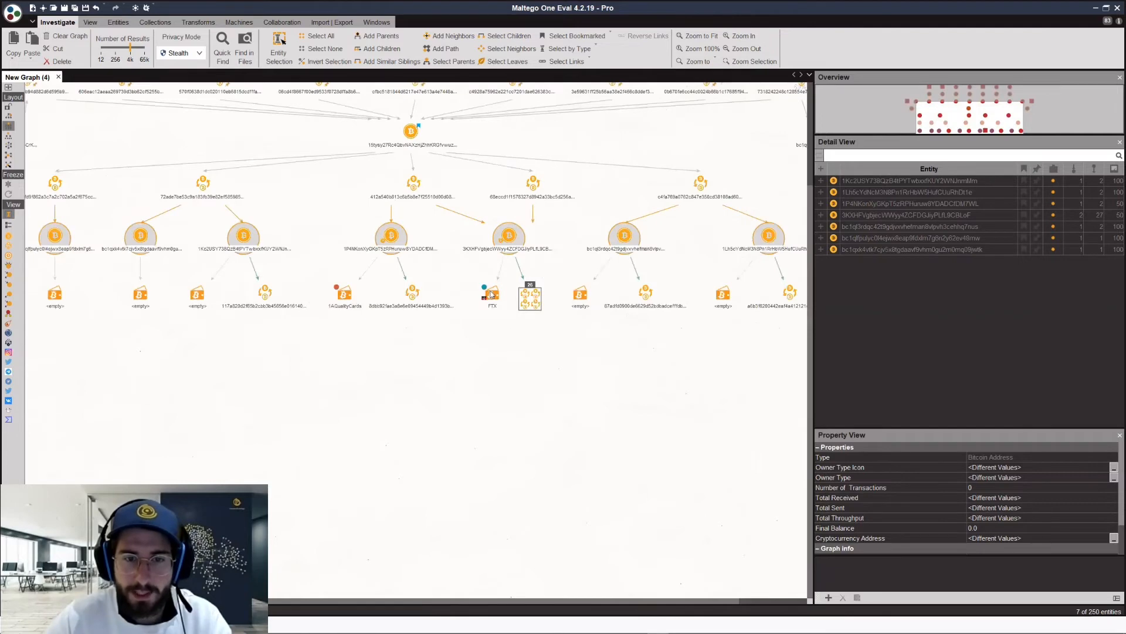
pyautogui.click(513, 332)
pyautogui.moveTo(512, 329); pyautogui.dragTo(496, 352)
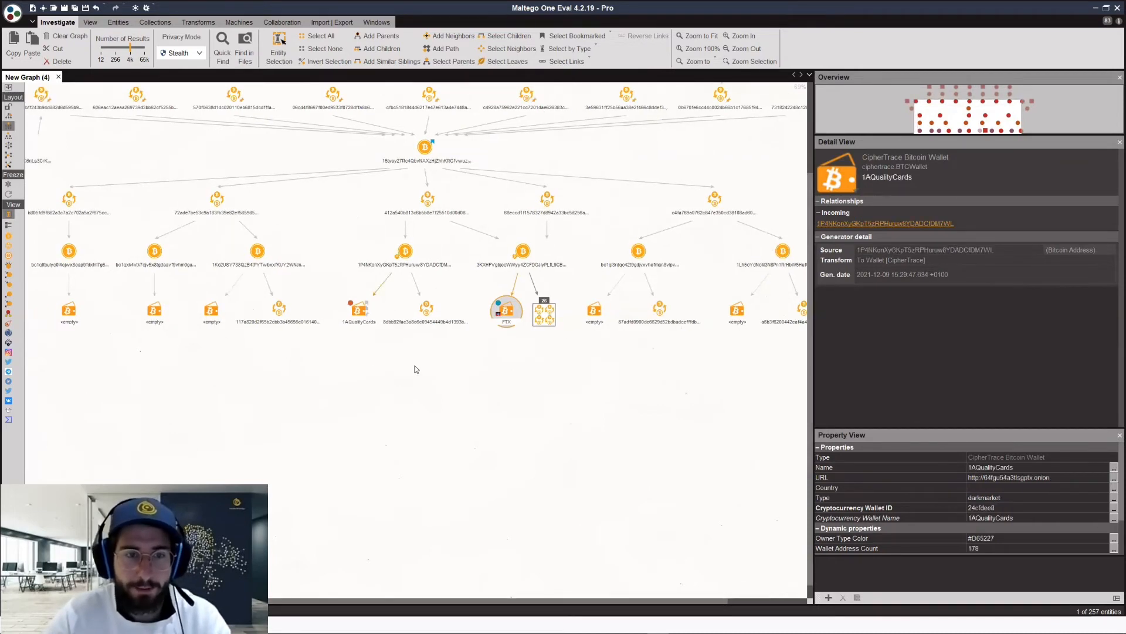
pyautogui.click(347, 344)
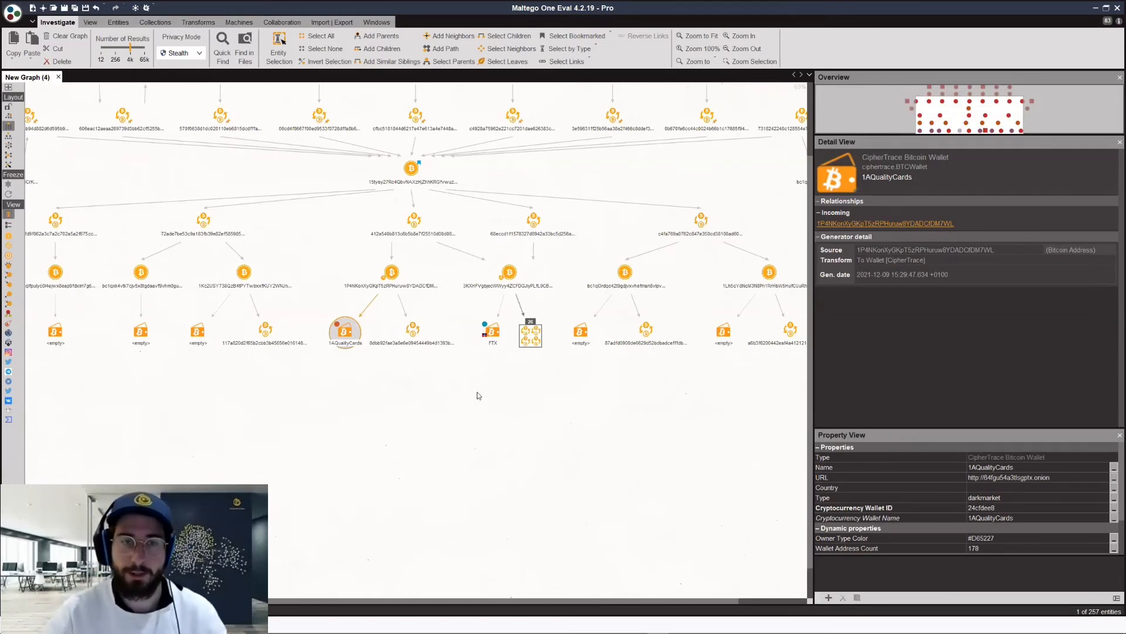
pyautogui.scroll(-3, 478, 396)
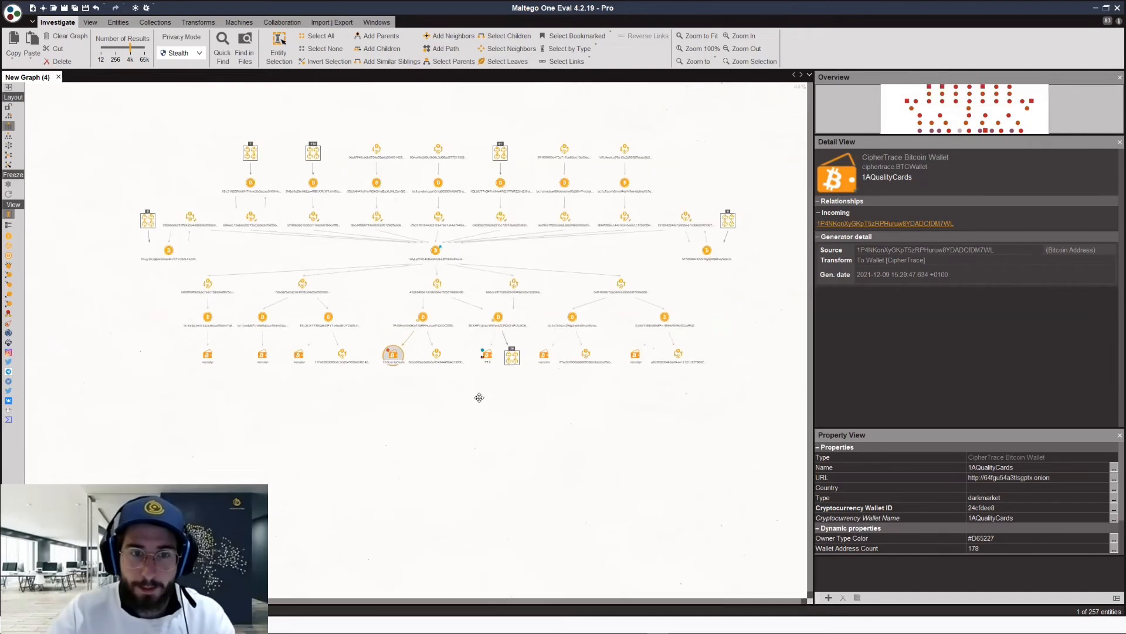
pyautogui.click(532, 260)
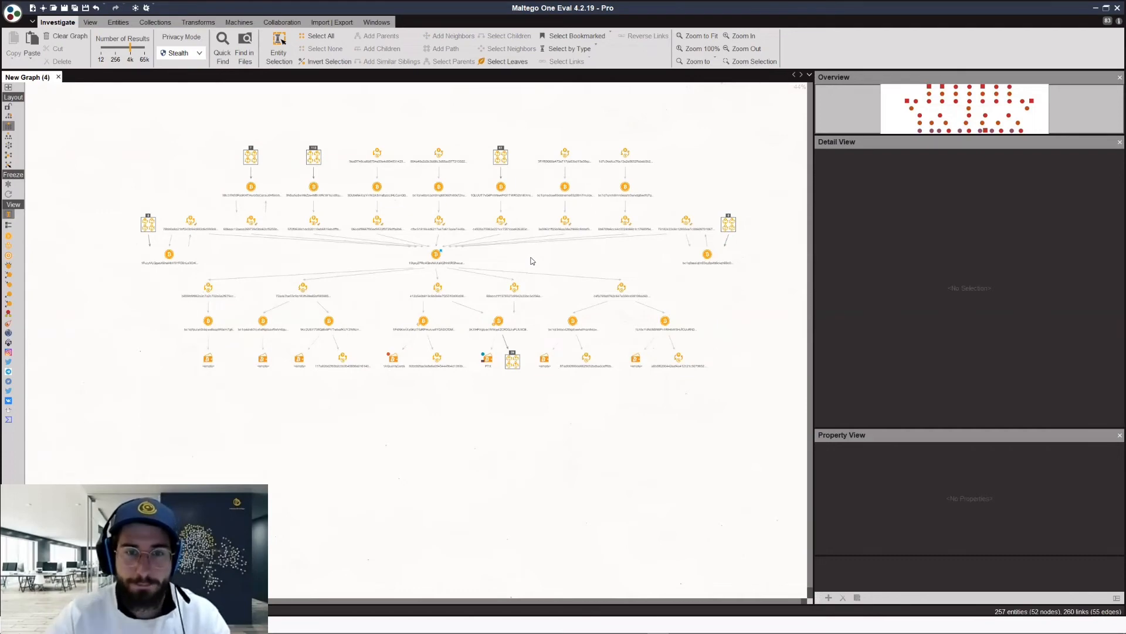
# Switch to the browser page on Bitcoin mining with quantum computers and review the robot rental prices up to the Premium Diamond Robot
pyautogui.hotkey('alt', 'Tab')
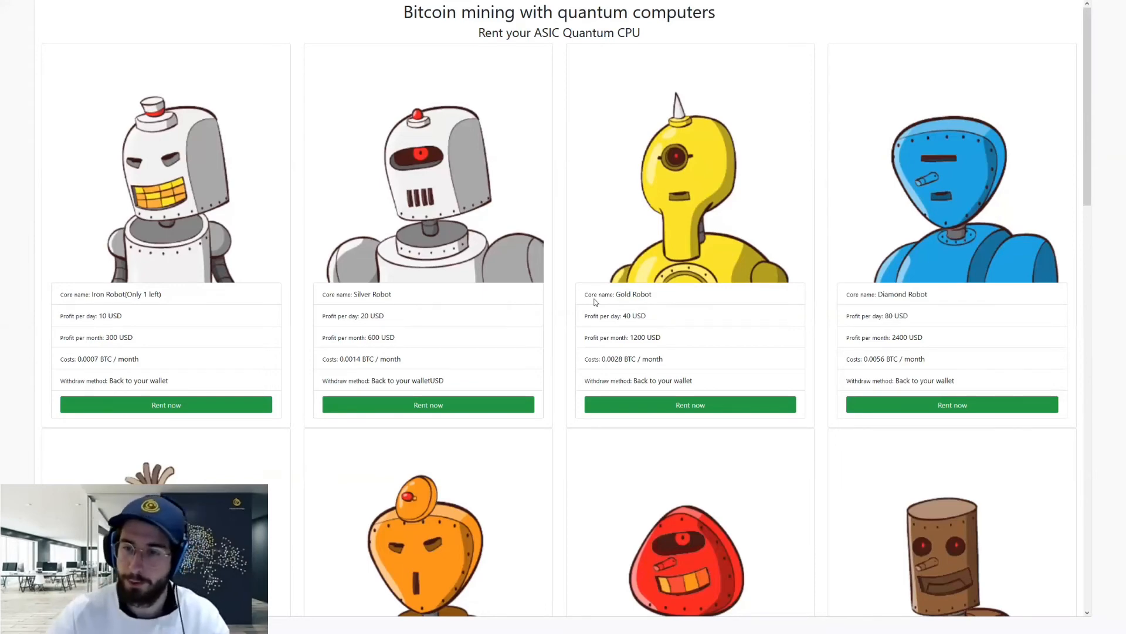
pyautogui.scroll(-4, 909, 376)
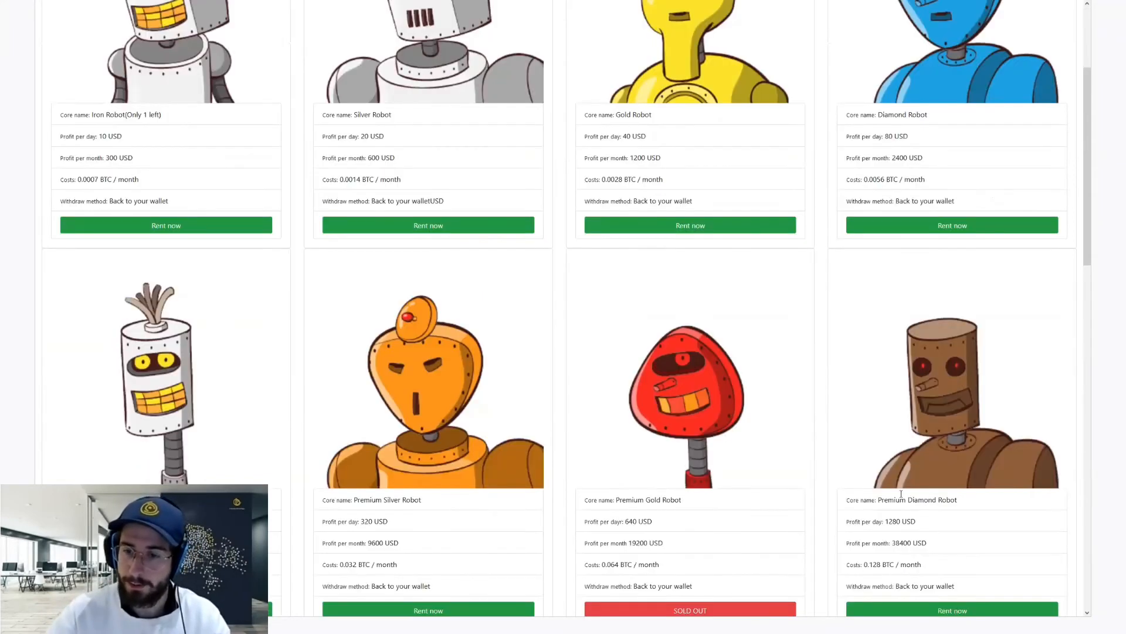
pyautogui.doubleClick(911, 498)
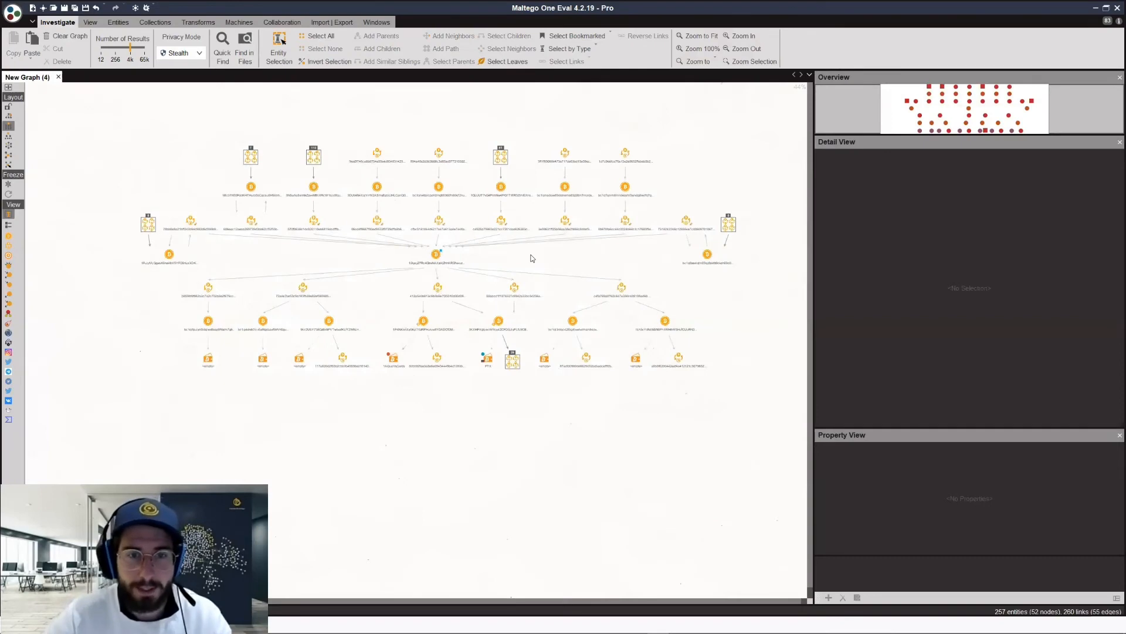
# Return to the Maltego graph, inspect the central address and the two single input transactions in the uppermost row, and clear the selection
pyautogui.click(436, 254)
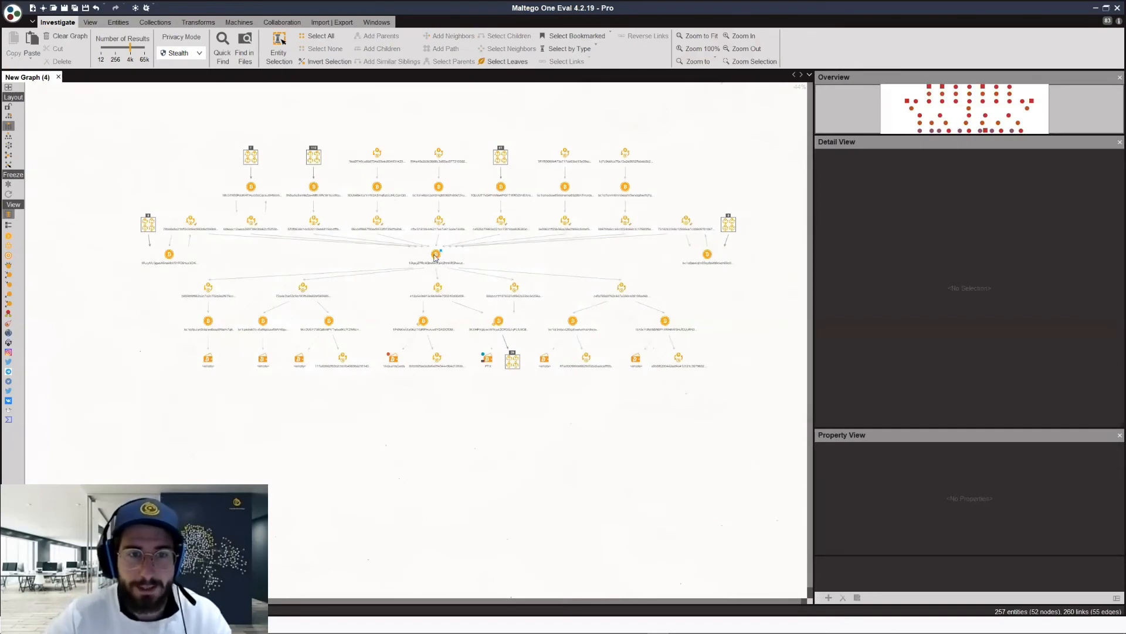
pyautogui.click(377, 152)
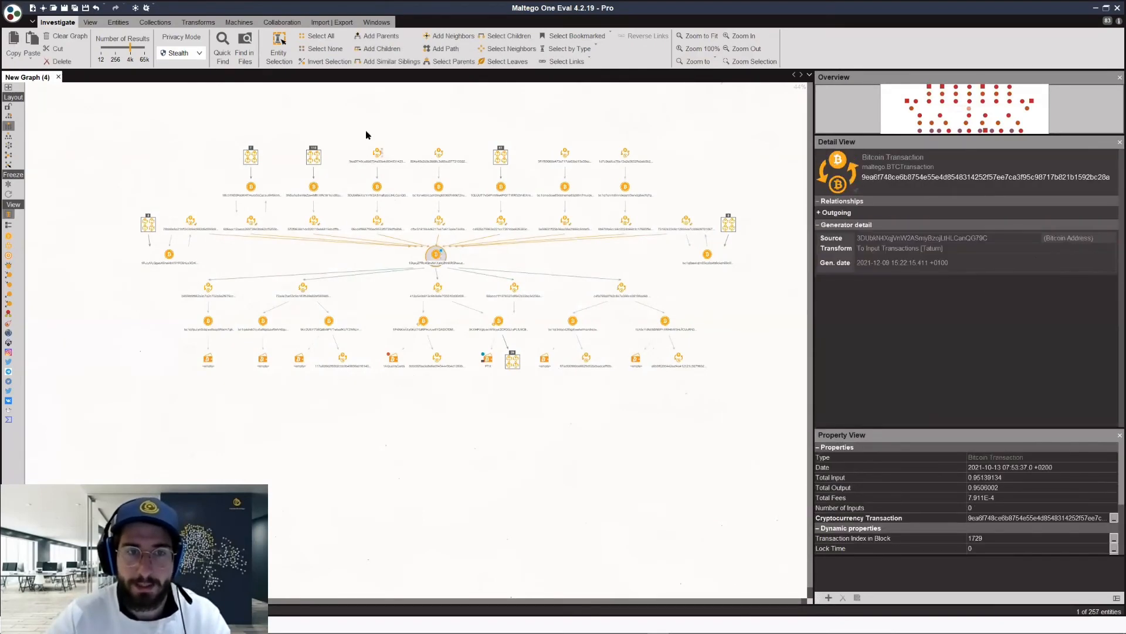
pyautogui.moveTo(352, 171); pyautogui.dragTo(518, 140)
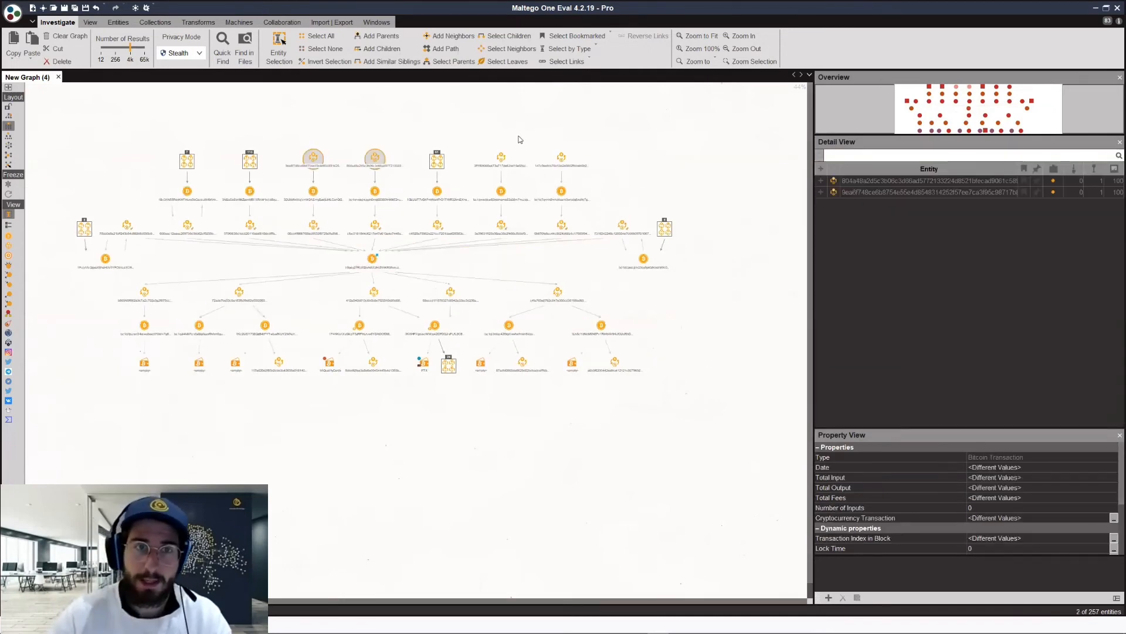
pyautogui.click(426, 138)
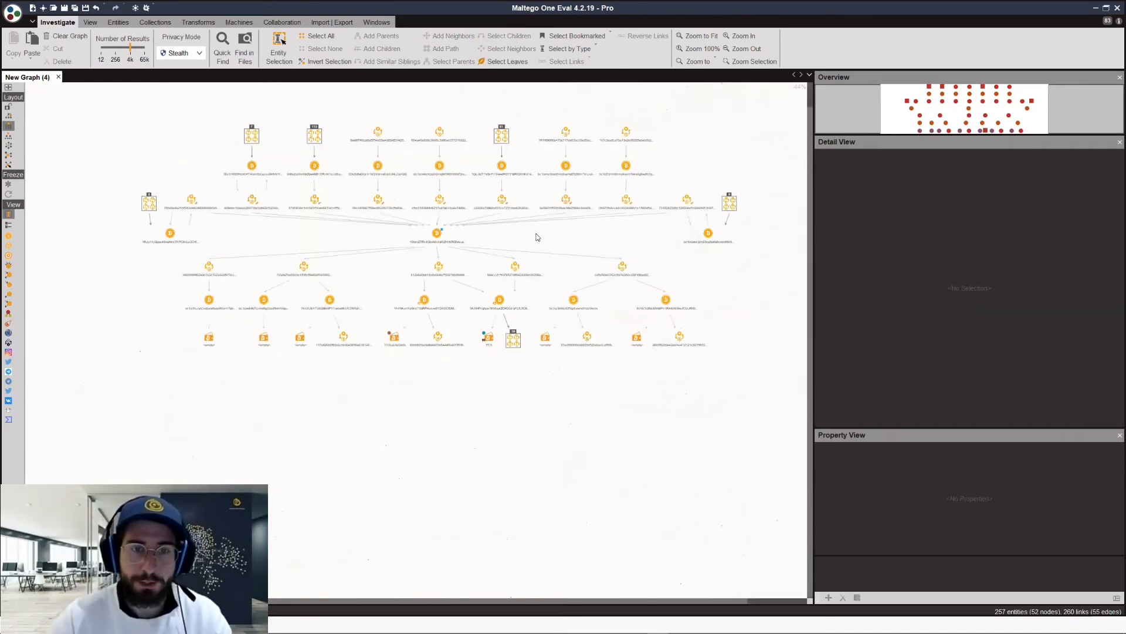
# Examine the central address's outgoing transactions leading to the addresses linked to the 1AQualityCards and FTX wallets
pyautogui.scroll(1, 526, 246)
pyautogui.moveTo(527, 246); pyautogui.dragTo(582, 232)
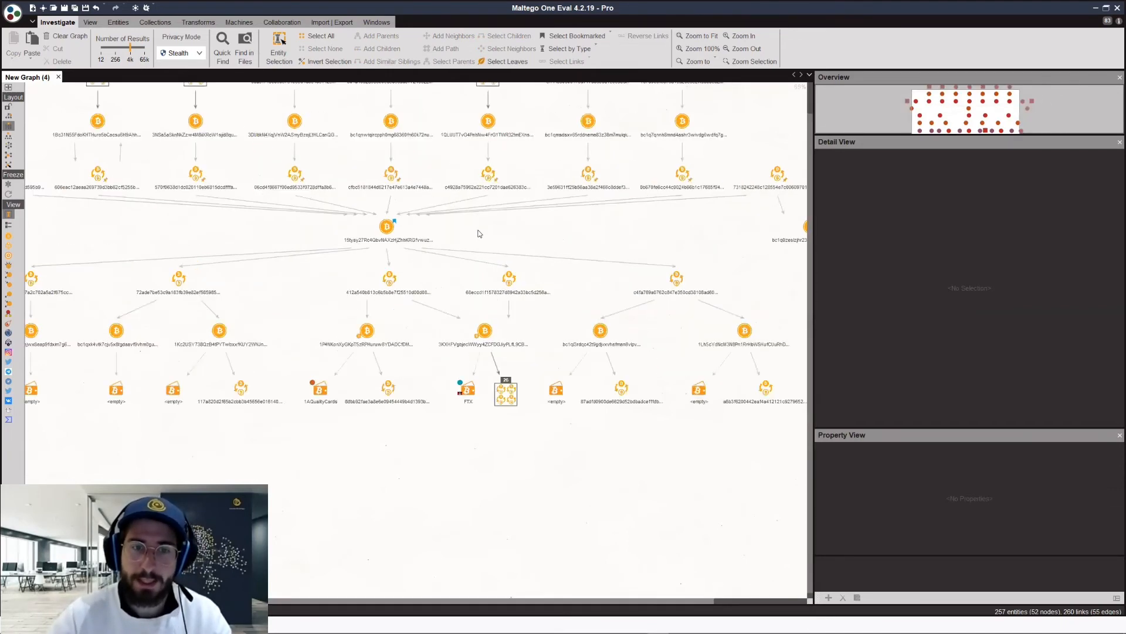
pyautogui.scroll(1, 452, 270)
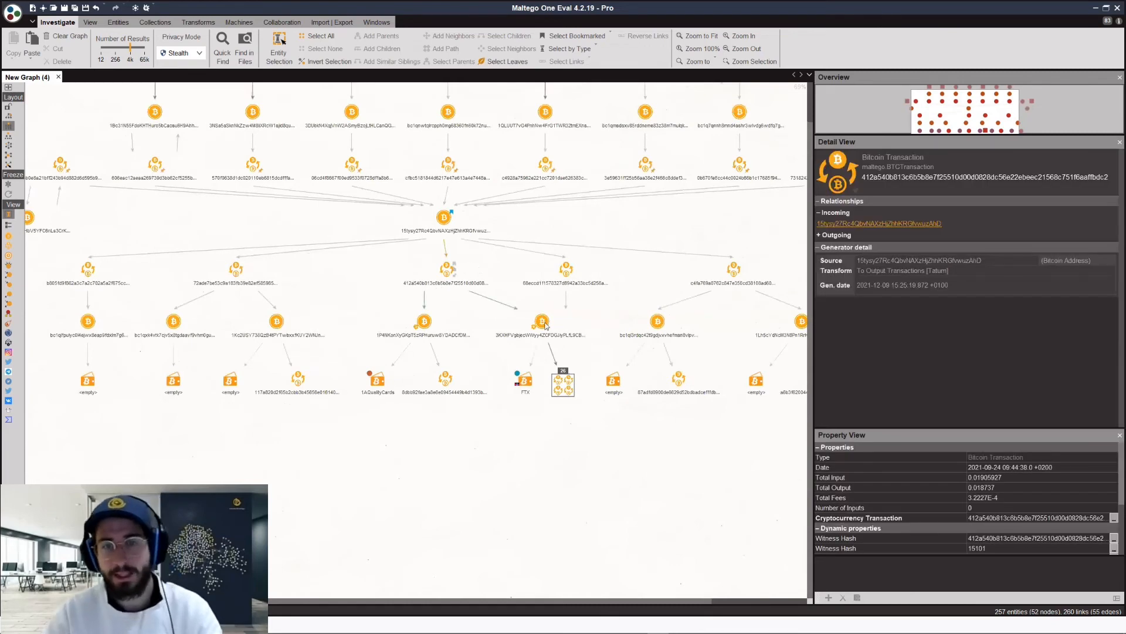